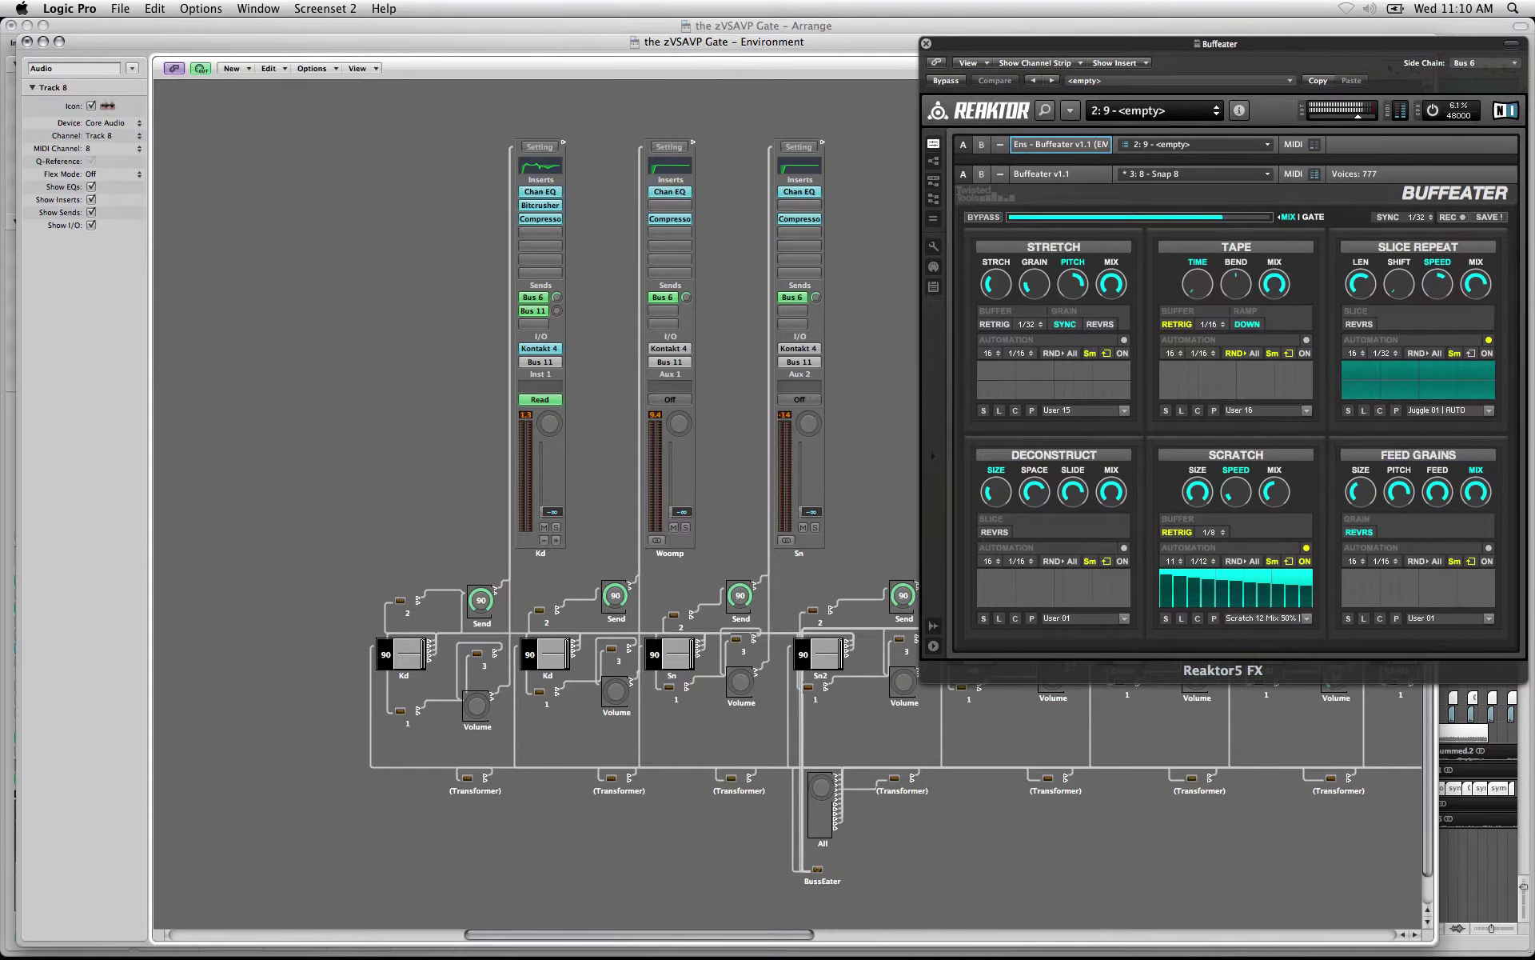
Examine the drum channel strips and their send and volume routing in the Environment, closing the Buffeater plug-in and Environment windows.
{"action": "scroll", "coordinate": [536, 504], "scroll_direction": "right", "scroll_amount": 5}
{"action": "scroll", "coordinate": [787, 519], "scroll_direction": "right", "scroll_amount": 1}
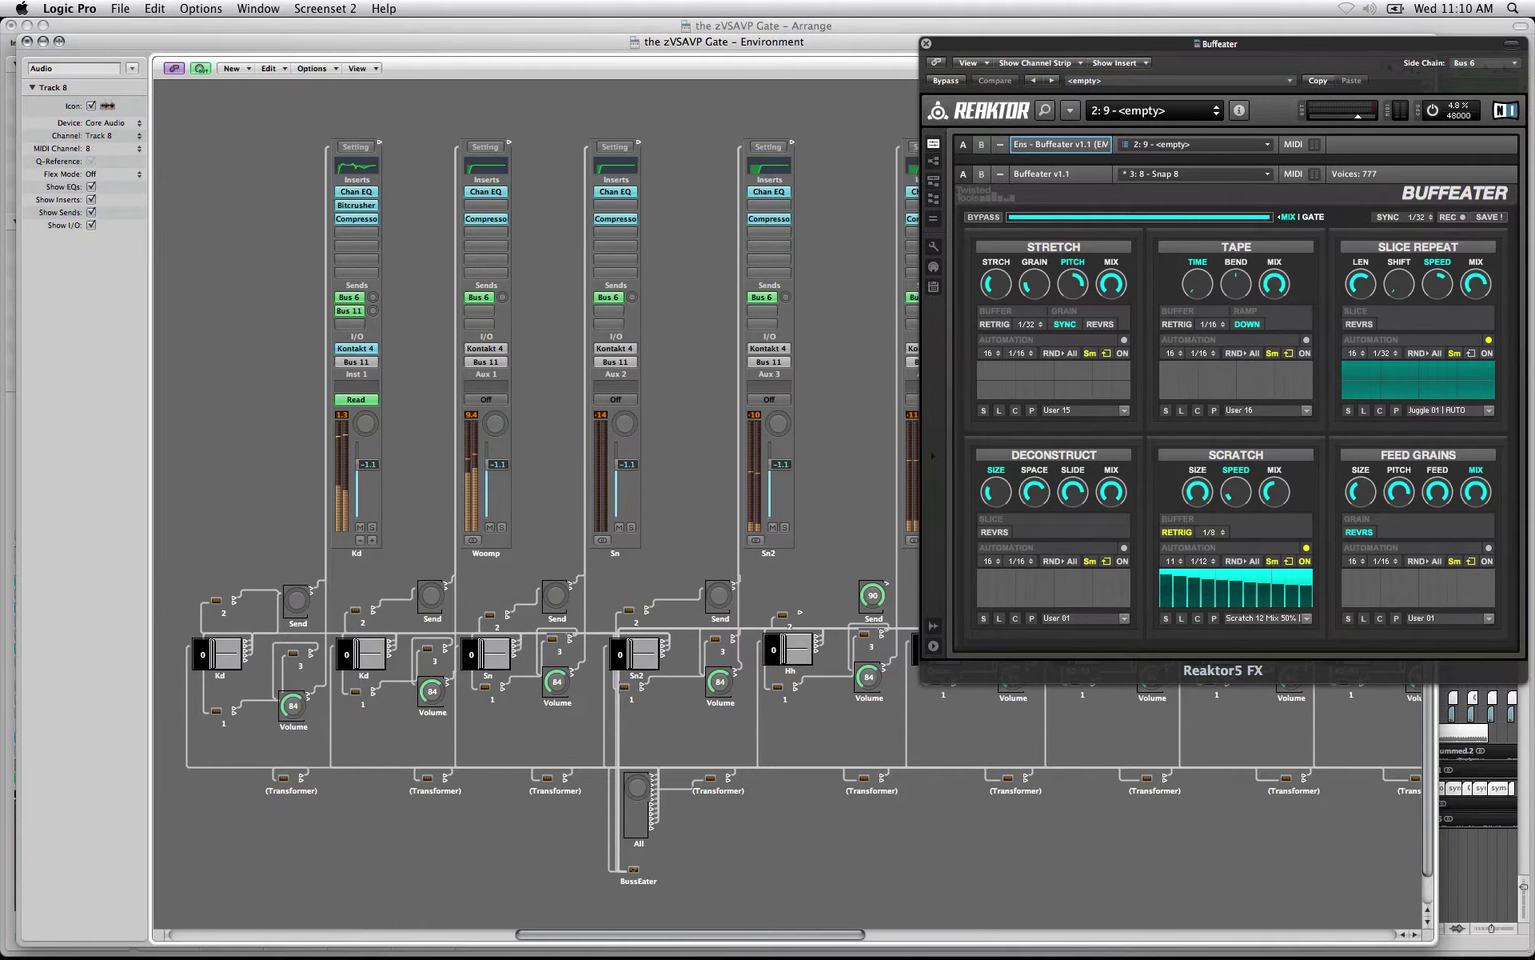
{"action": "key", "text": "super+w"}
{"action": "key", "text": "super+w"}
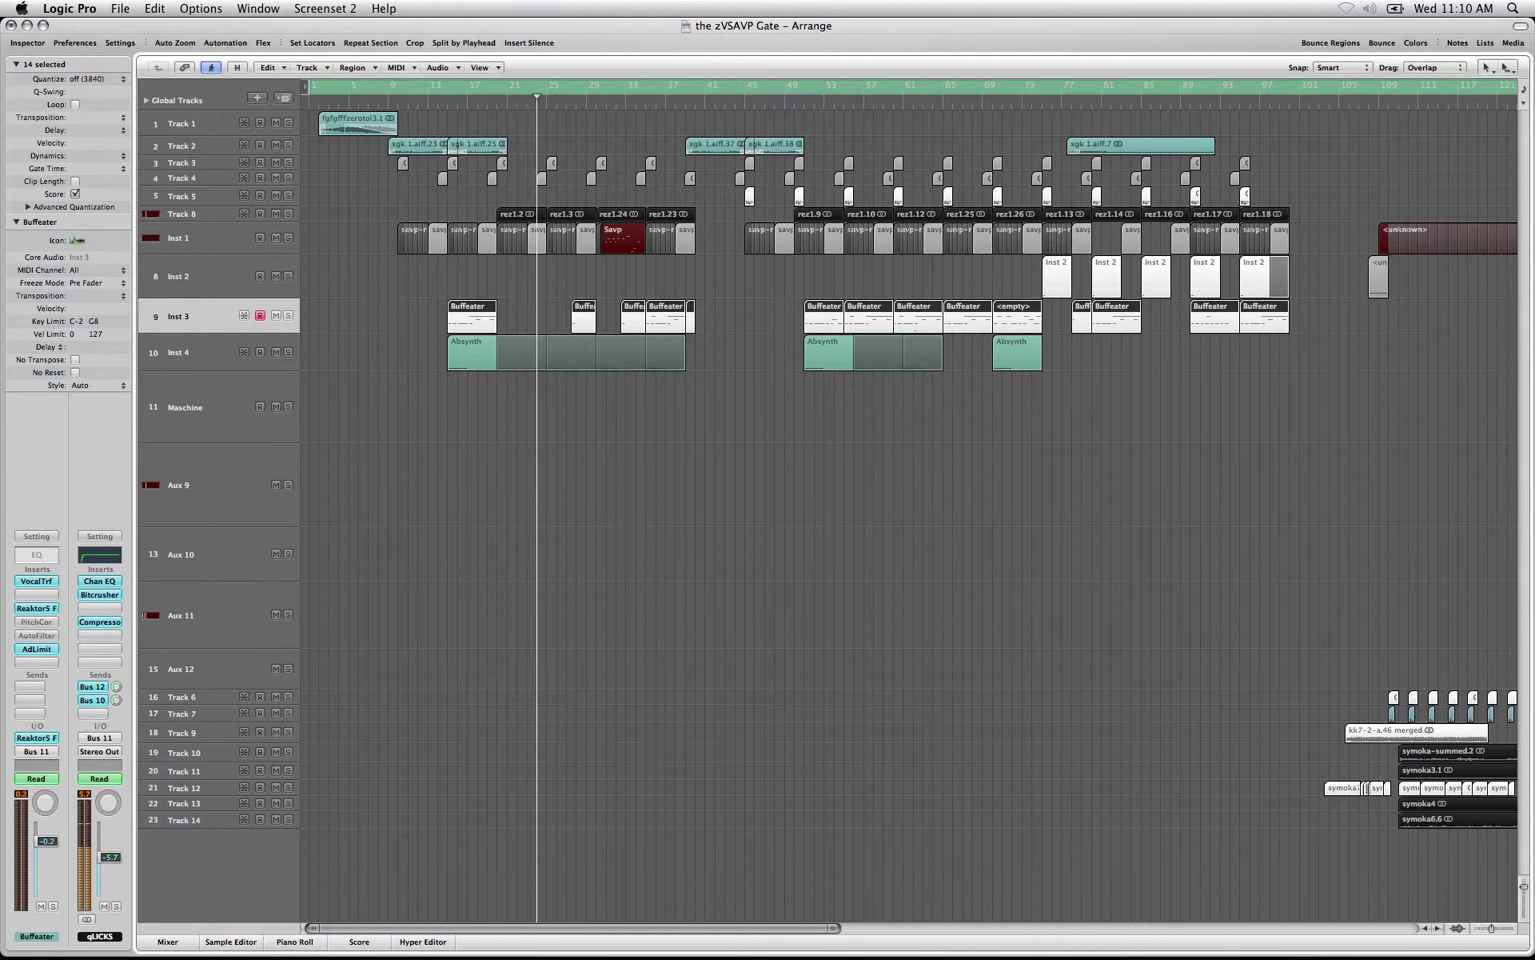
Show the mixer and inspect the Kontakt 4 instrument on the Kd channel, closing its window.
{"action": "key", "text": "x"}
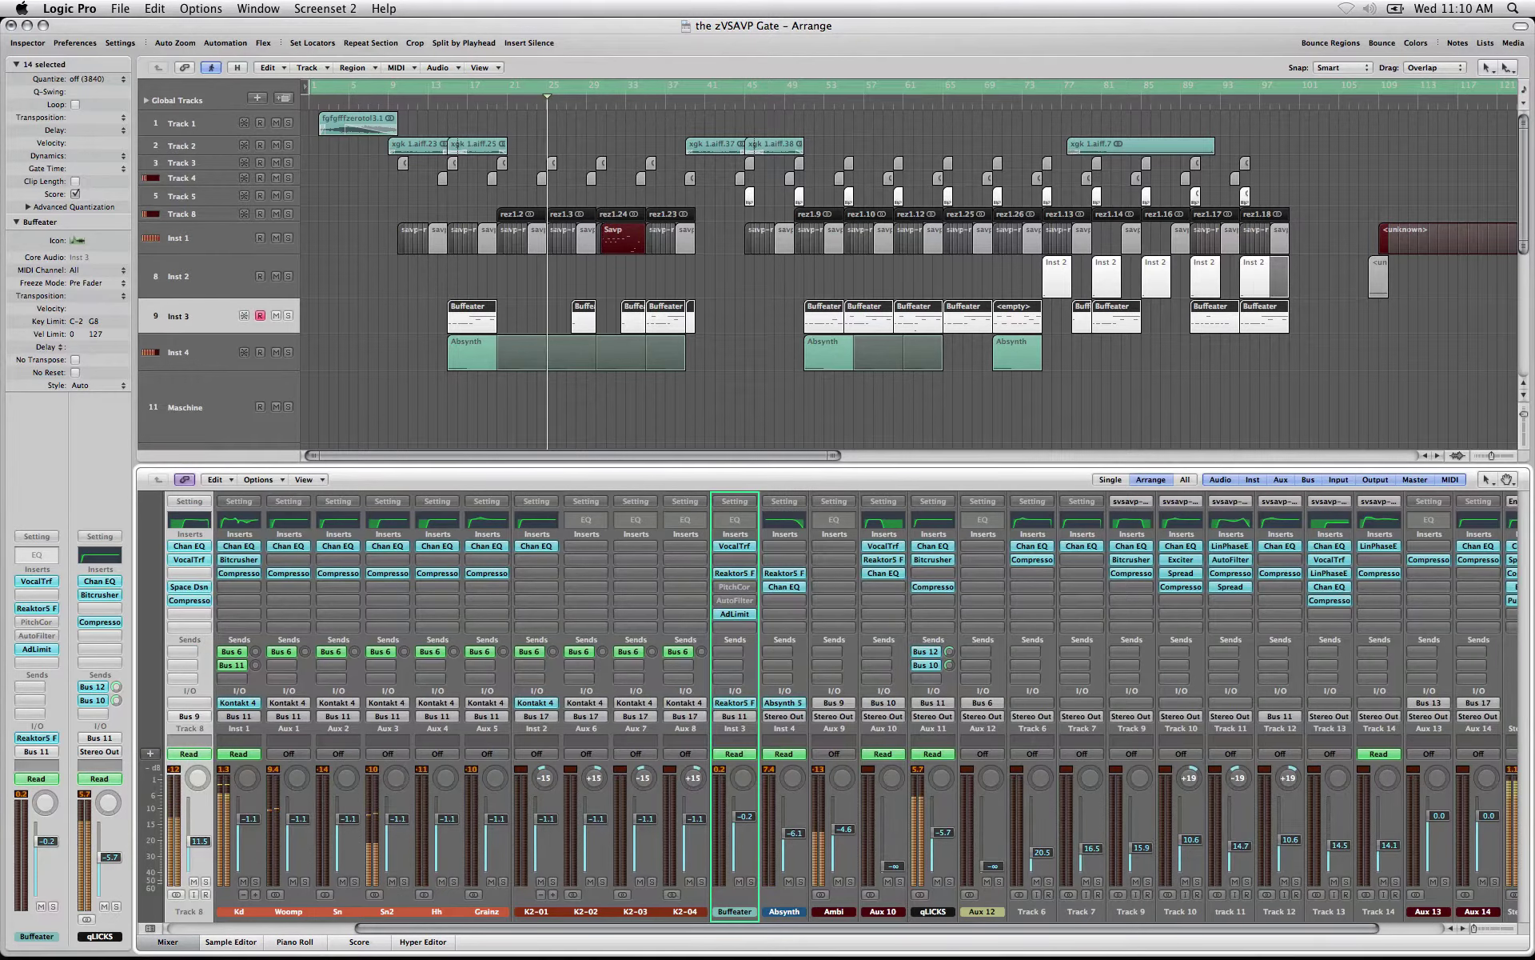
{"action": "double_click", "coordinate": [239, 703]}
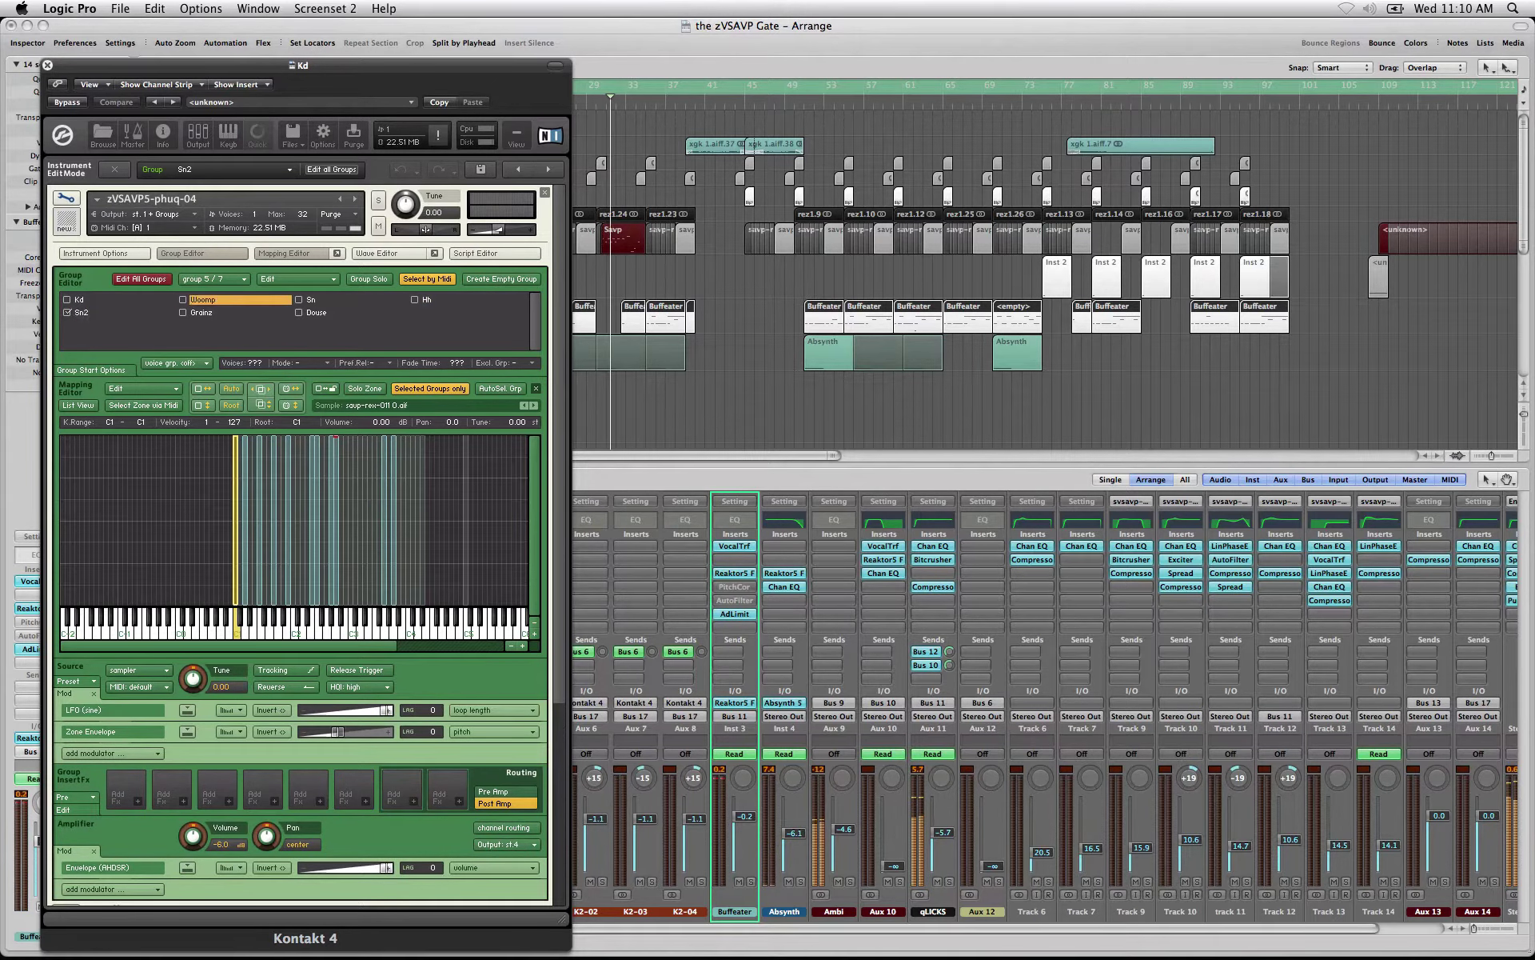
{"action": "left_click", "coordinate": [48, 65]}
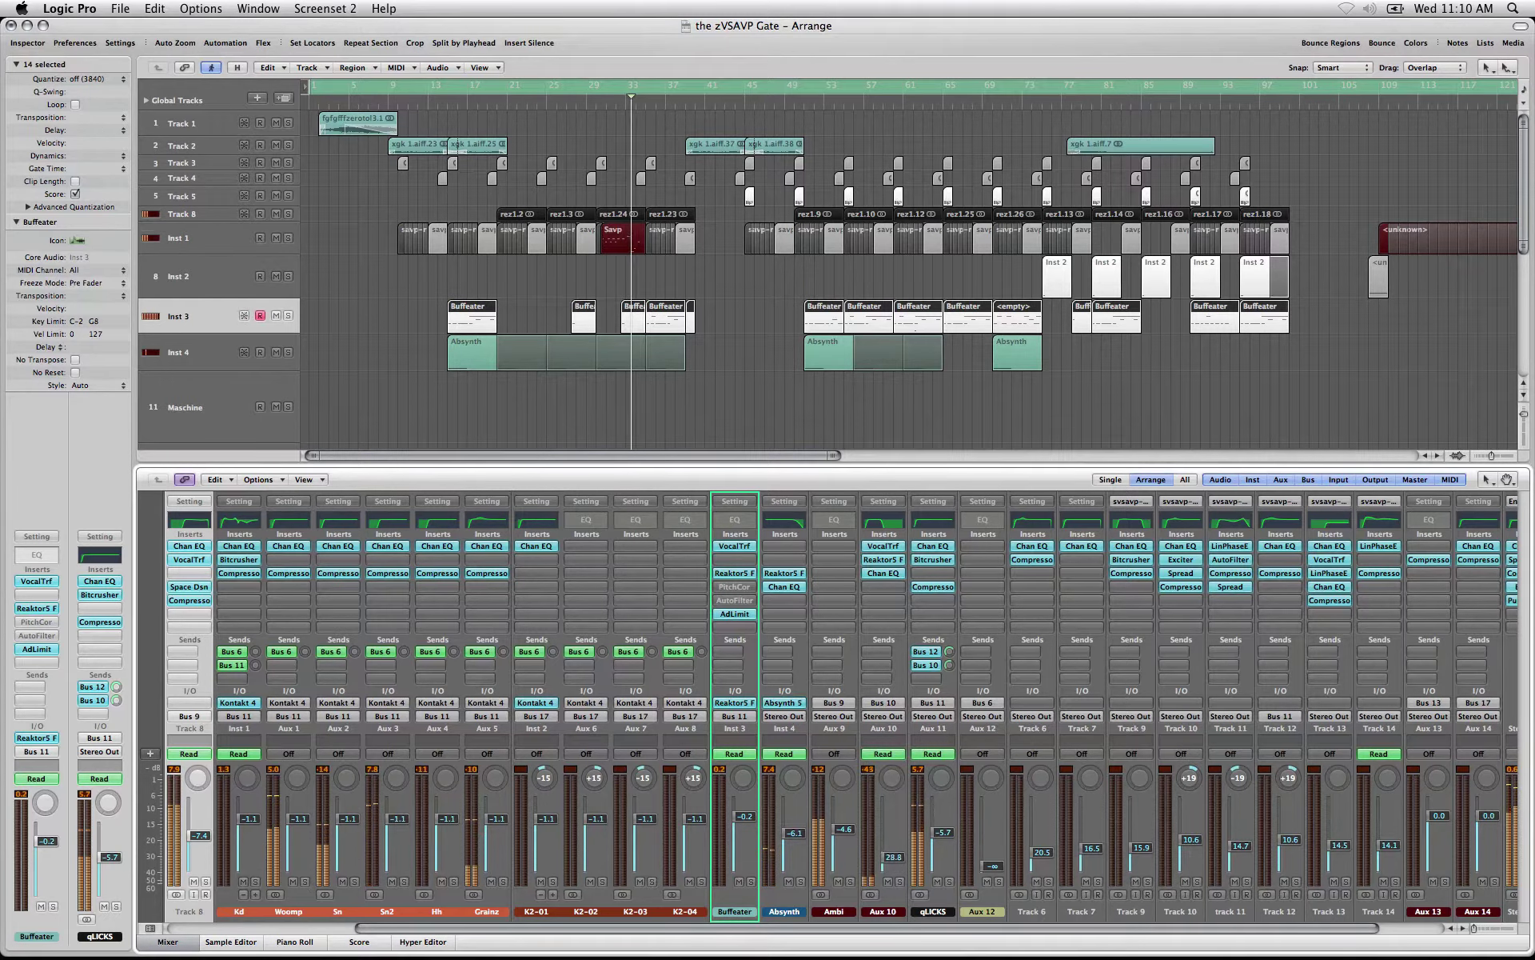
Inspect the Patch page of the Absynth 5 plug-in on the Absynth channel and close the plug-in.
{"action": "double_click", "coordinate": [783, 703]}
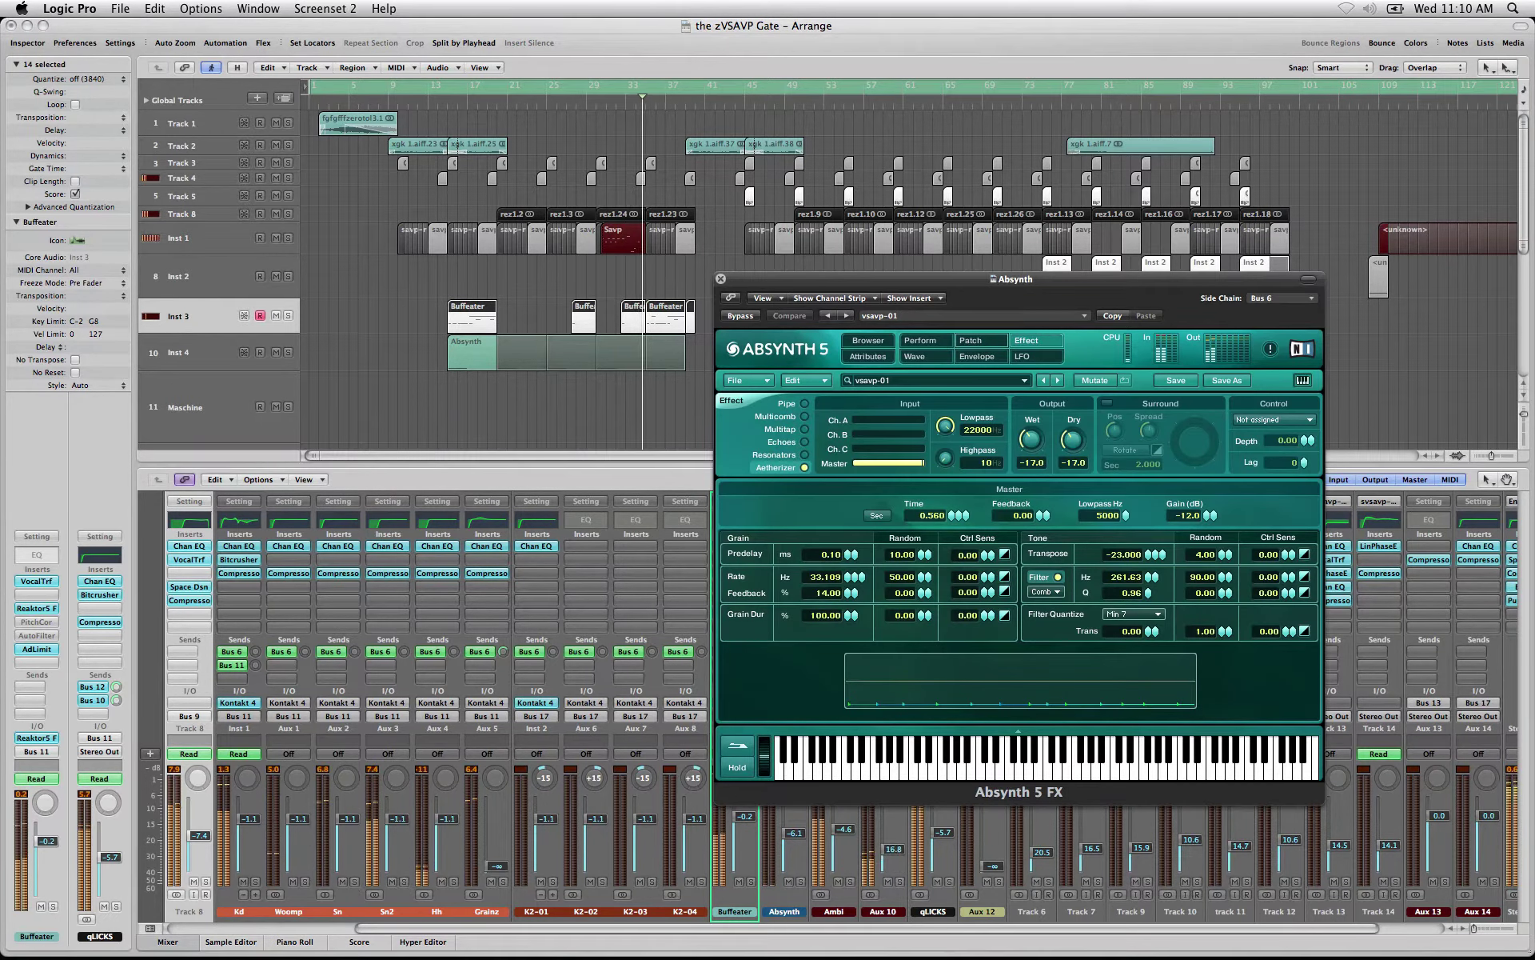
{"action": "left_click", "coordinate": [971, 340]}
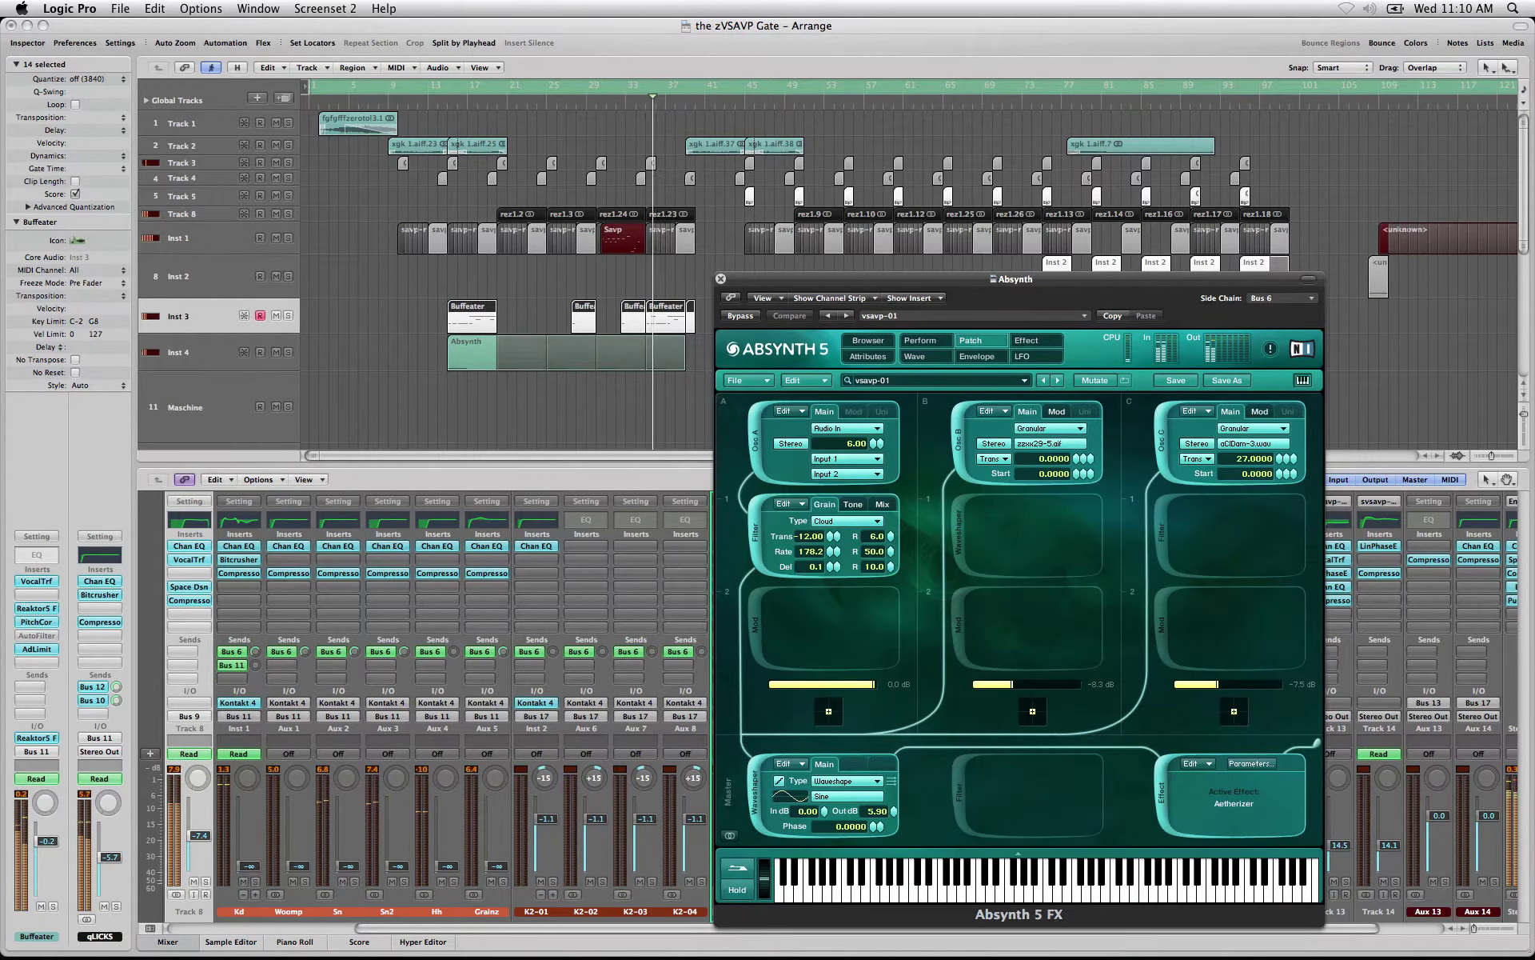
{"action": "left_click", "coordinate": [720, 278]}
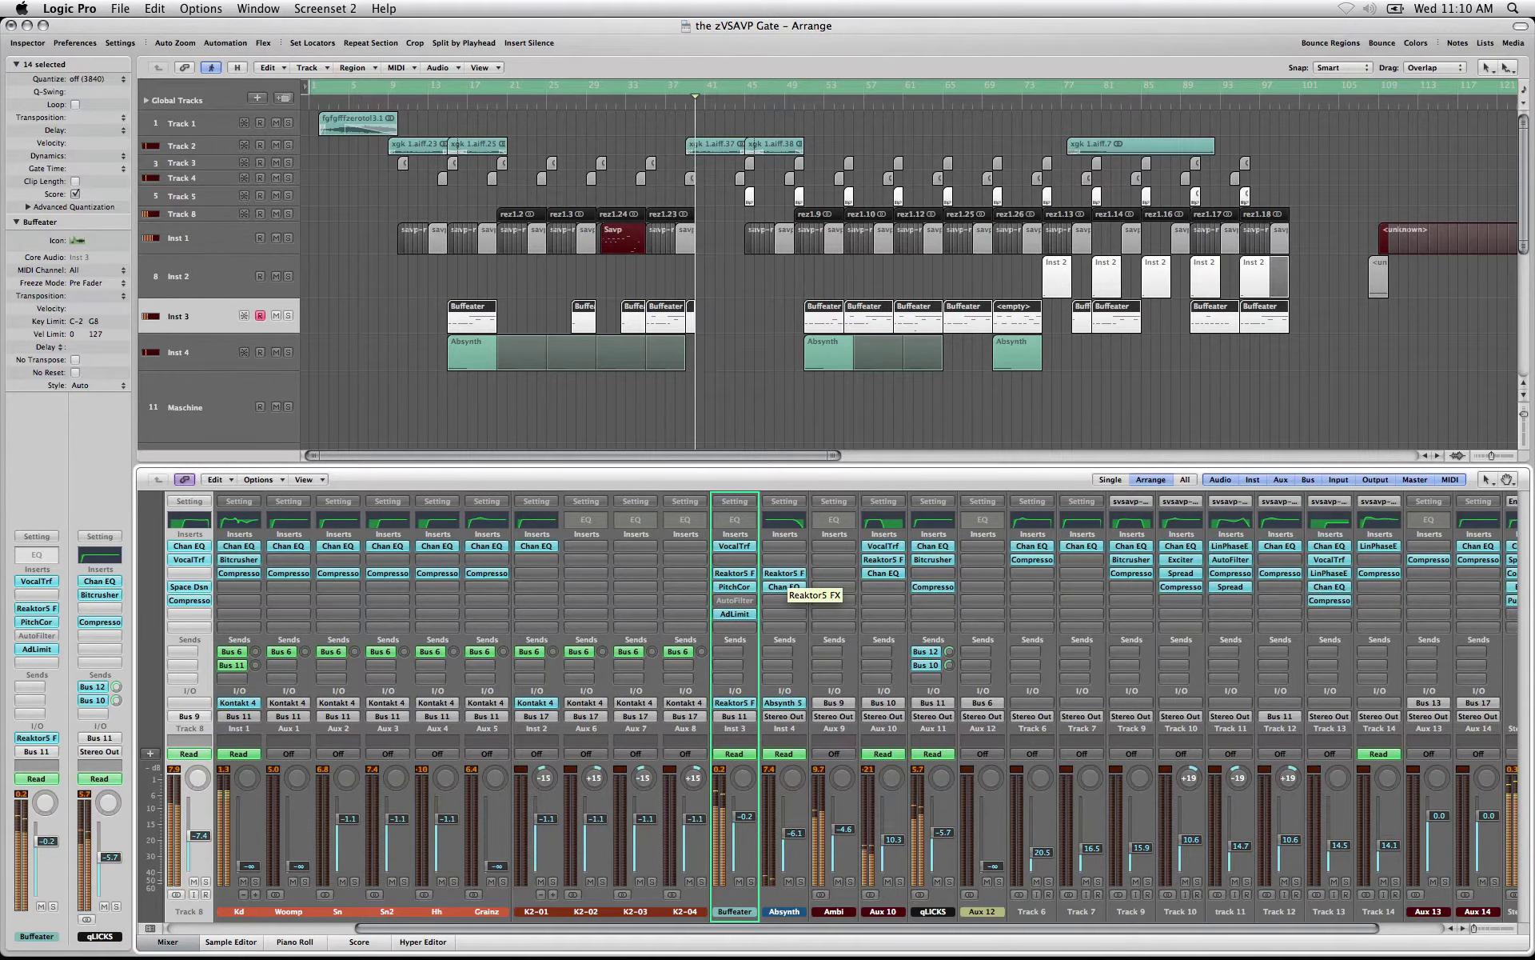
Inspect the Reaktor5 FX inserts on the Absynth and Aux 10 channels, closing each plug-in window.
{"action": "left_click", "coordinate": [784, 573]}
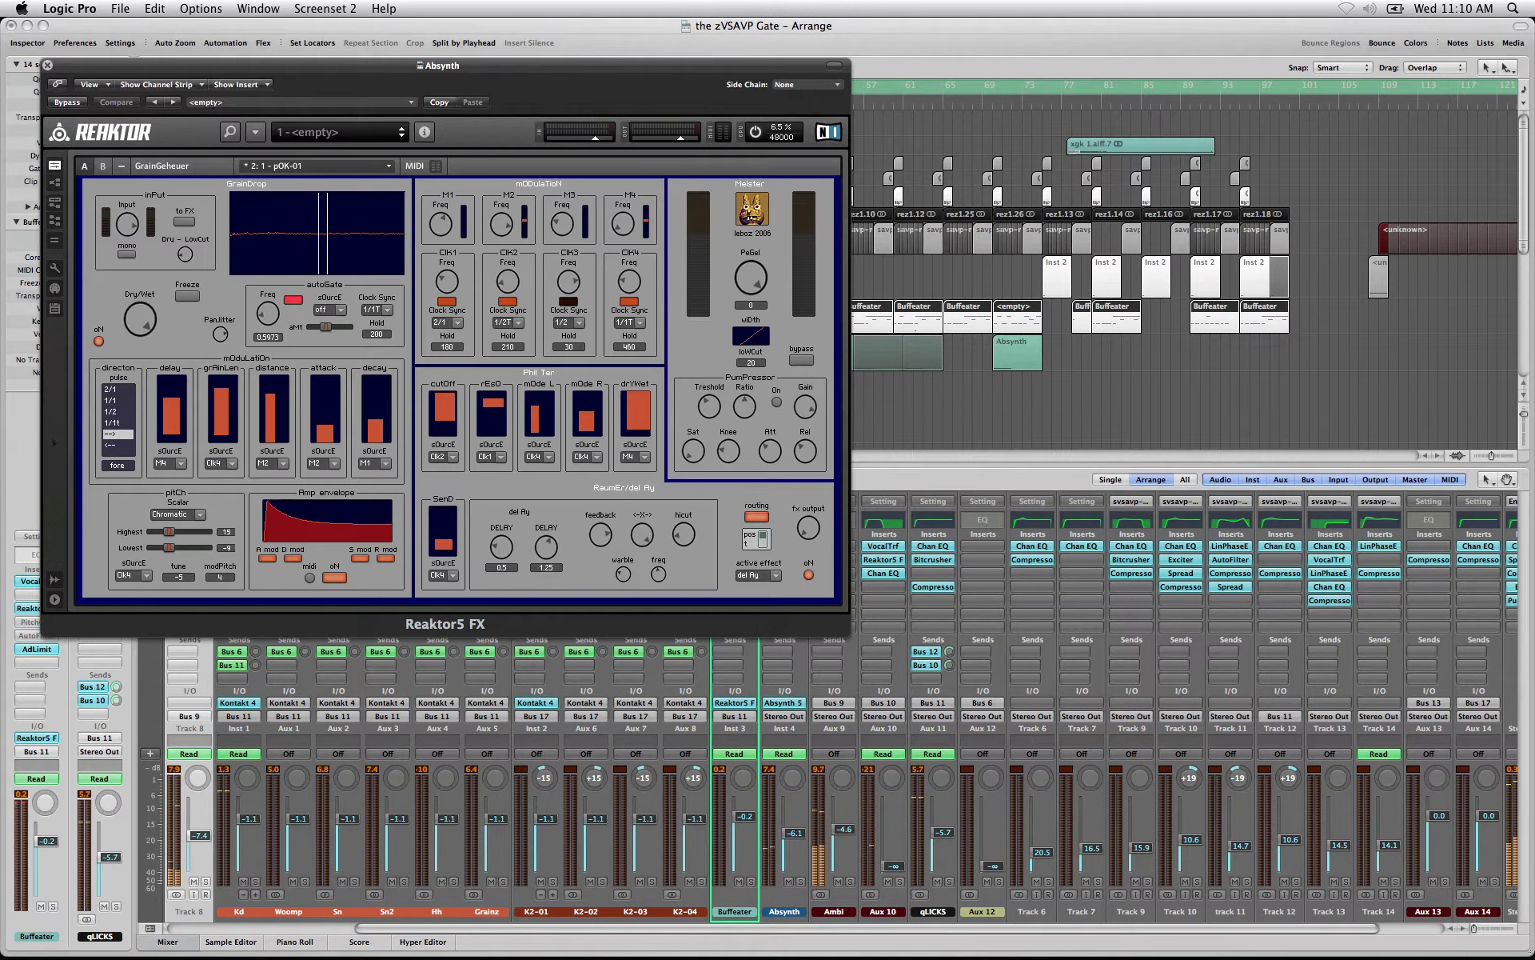
{"action": "key", "text": "super+w"}
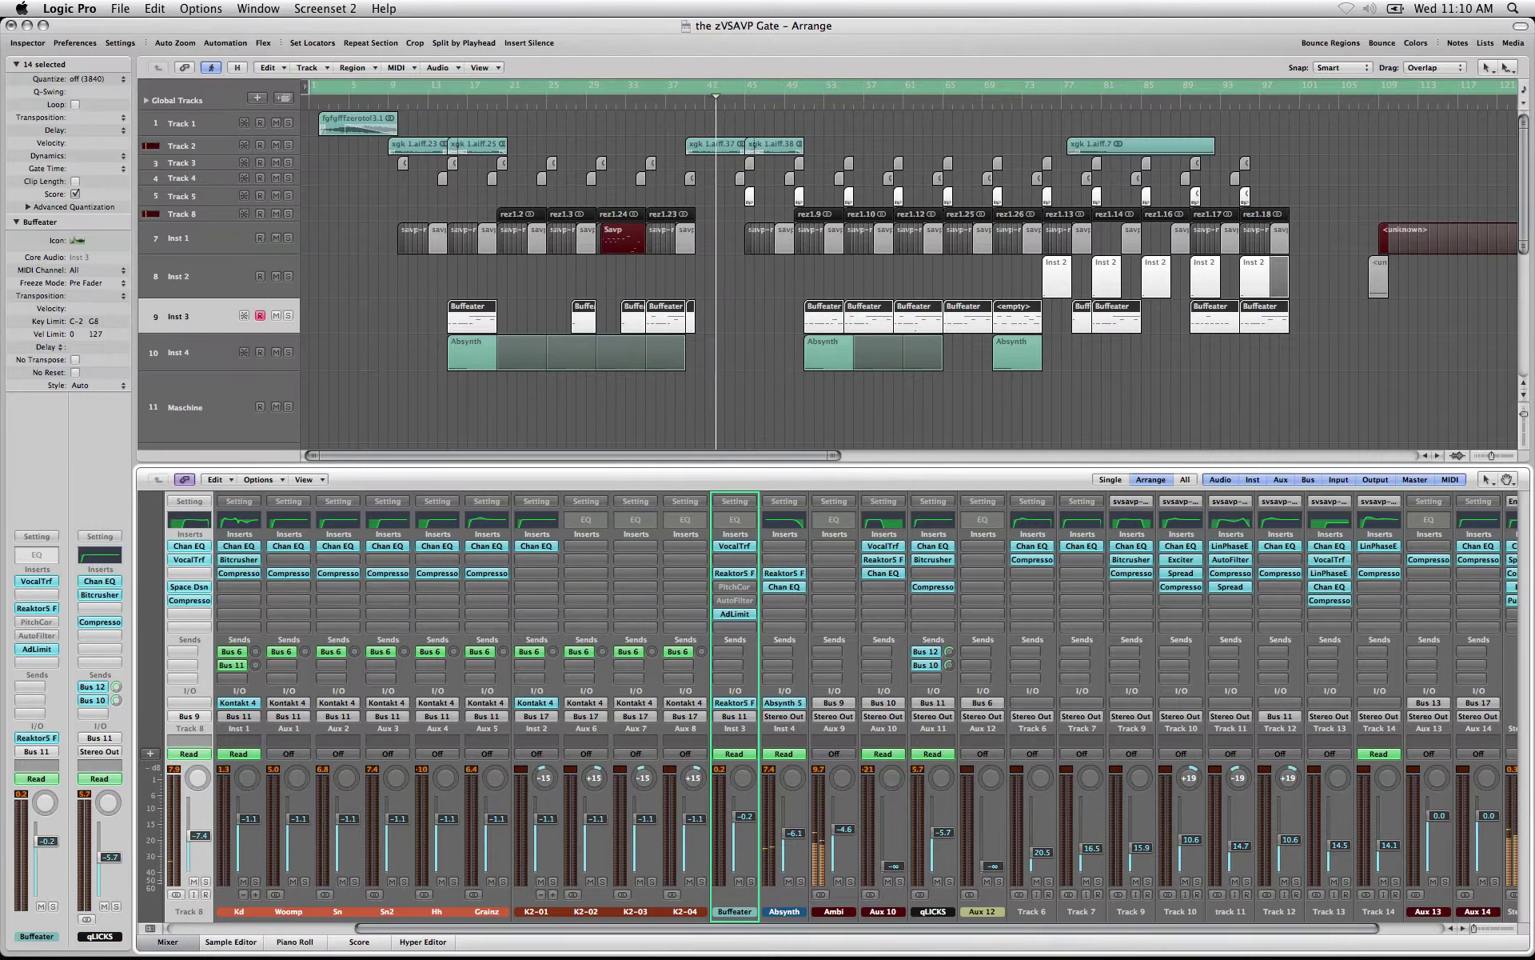
{"action": "double_click", "coordinate": [883, 560]}
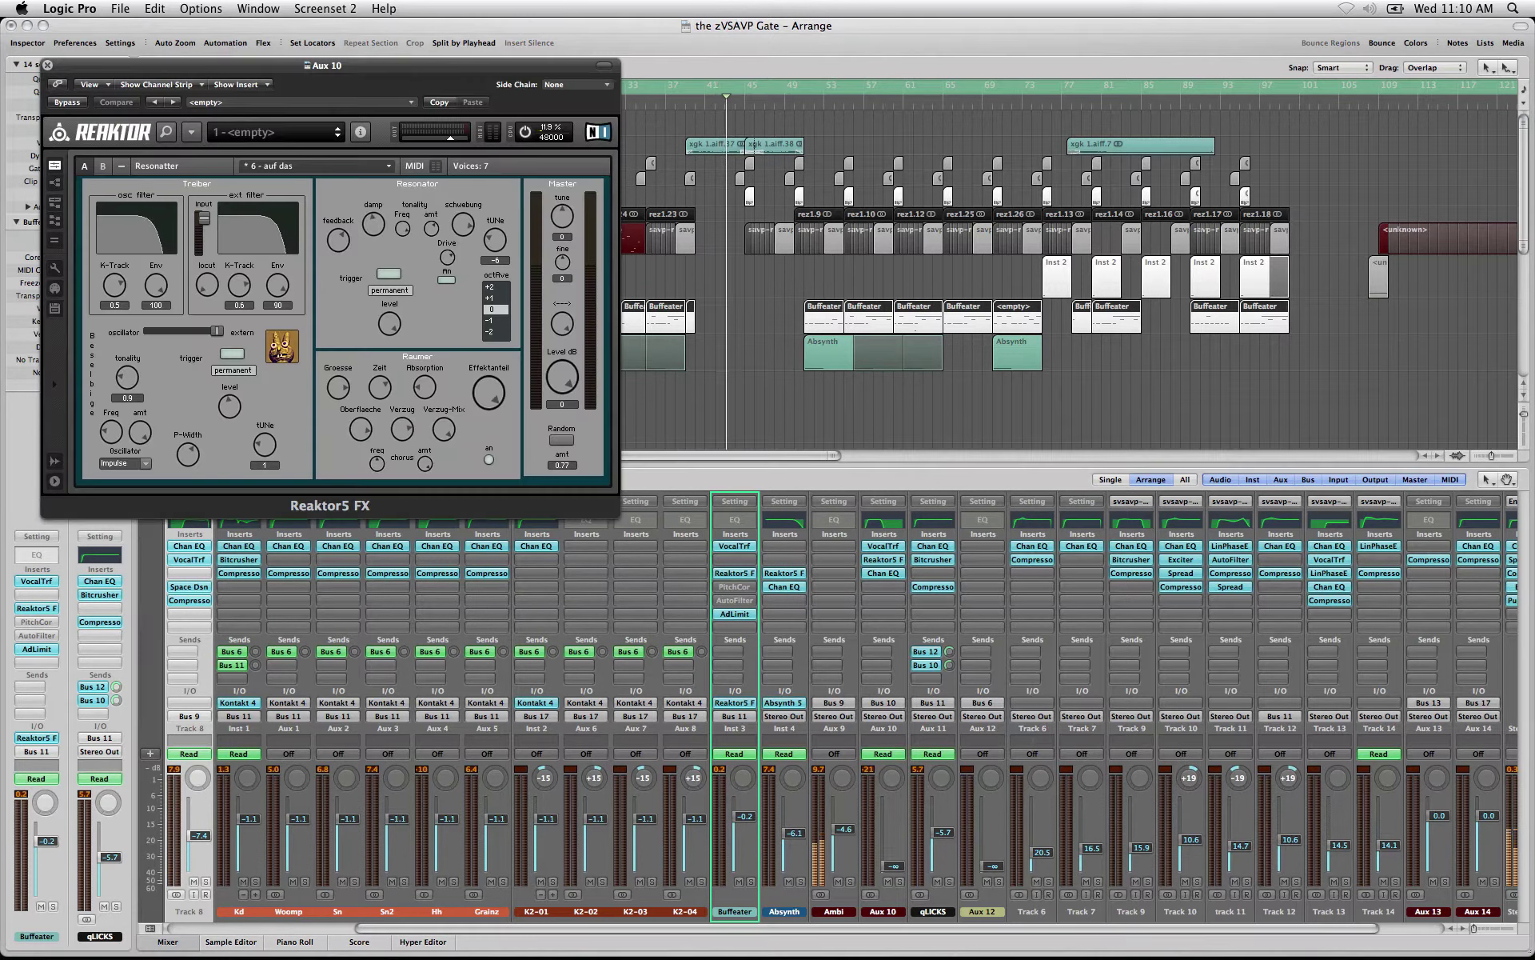
{"action": "key", "text": "super+w"}
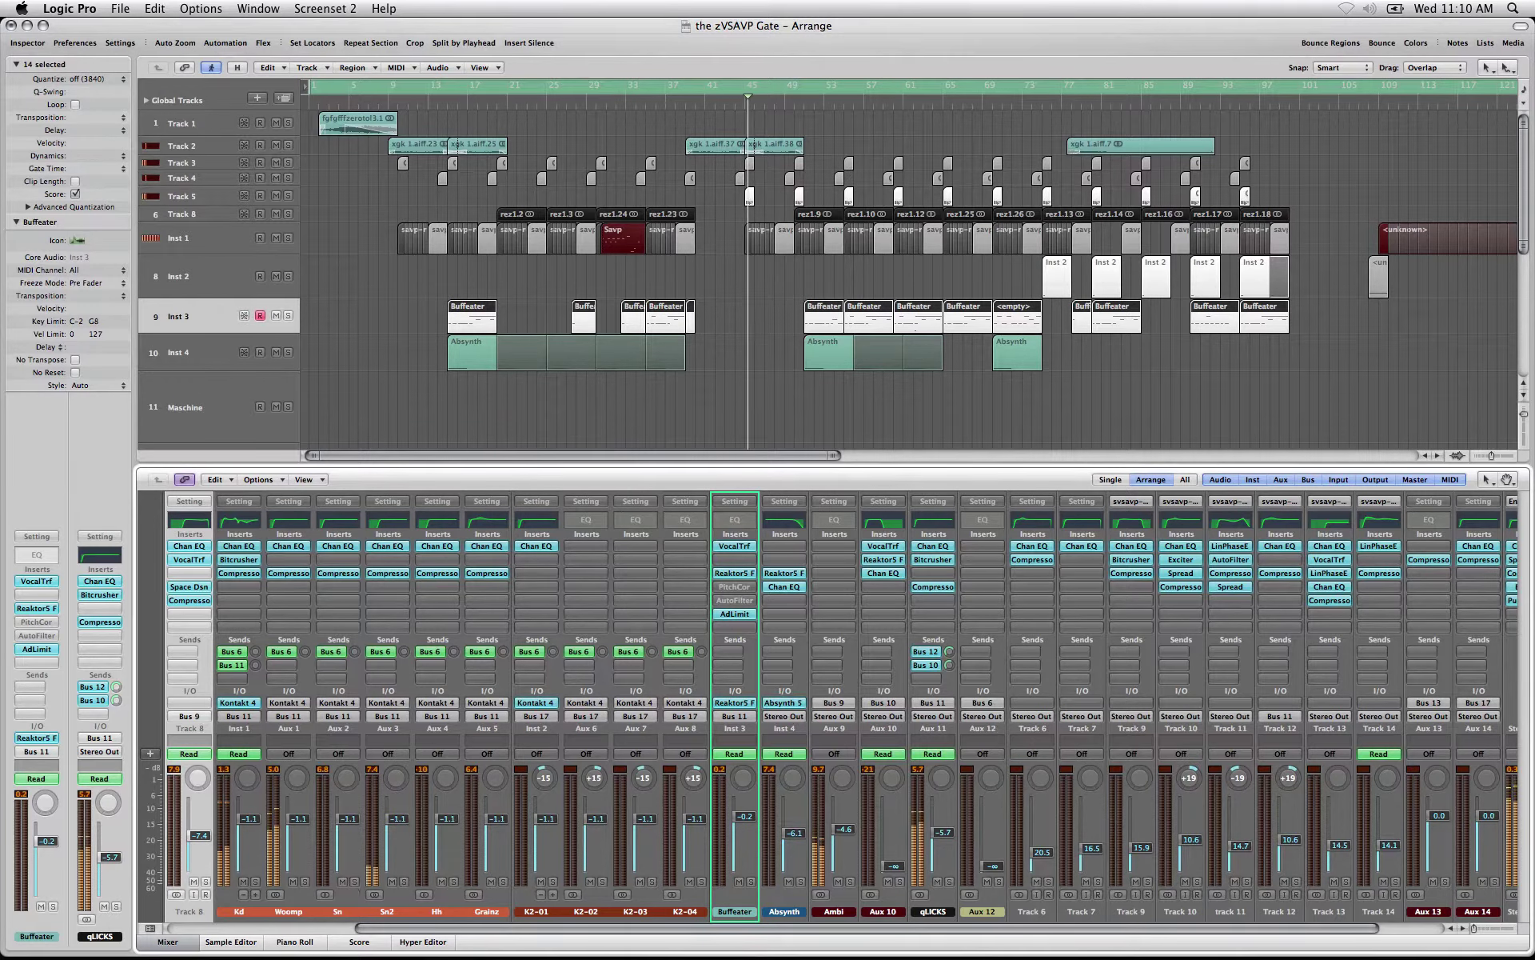
Hide the mixer and display track automation in the Arrange window with the tracks enlarged.
{"action": "key", "text": "x"}
{"action": "key", "text": "a"}
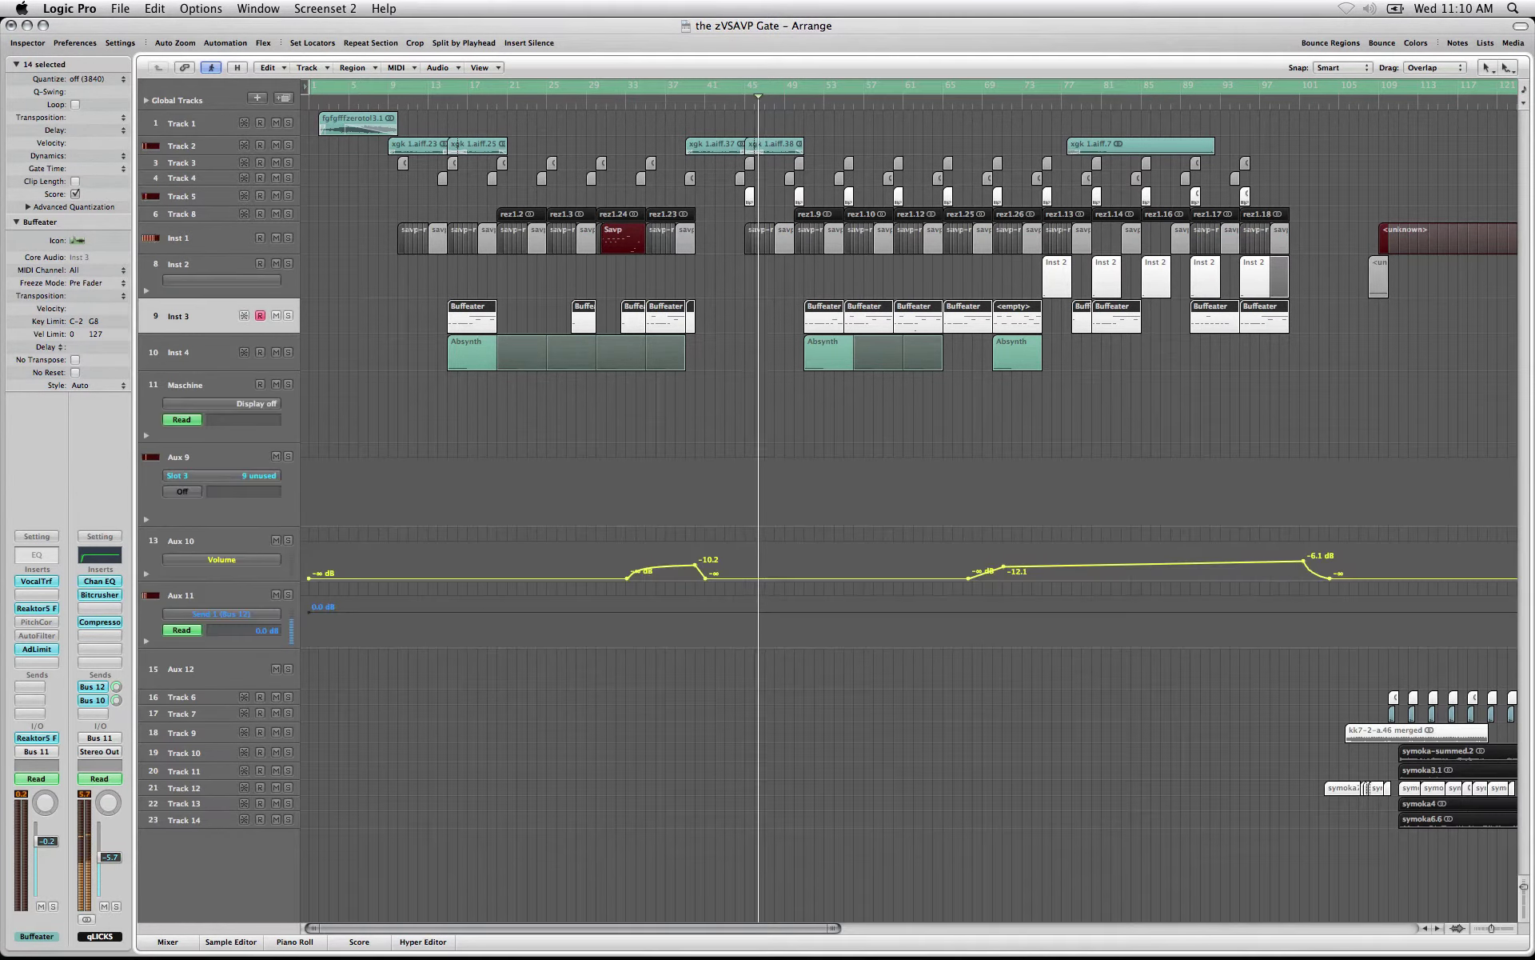
{"action": "key", "text": "ctrl+Down"}
{"action": "key", "text": "ctrl+Down"}
{"action": "key", "text": "ctrl+Down"}
{"action": "key", "text": "ctrl+Down"}
{"action": "key", "text": "ctrl+Down"}
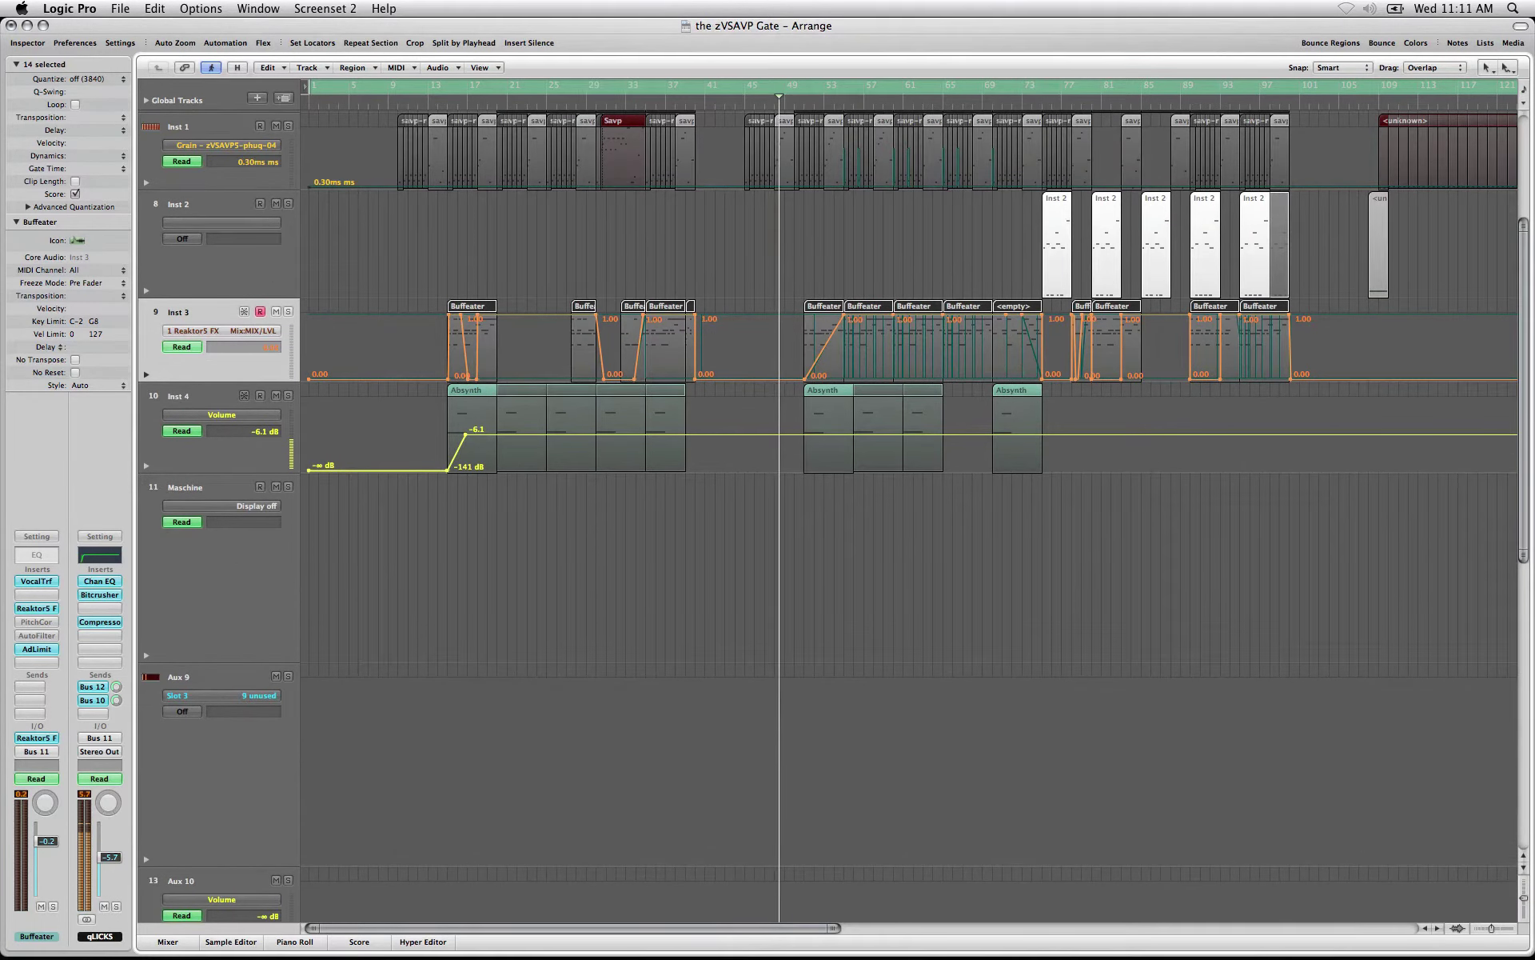
Expand all automation lanes of the Inst 3 track and fit them alongside the upper tracks.
{"action": "left_click", "coordinate": [147, 374], "text": "alt"}
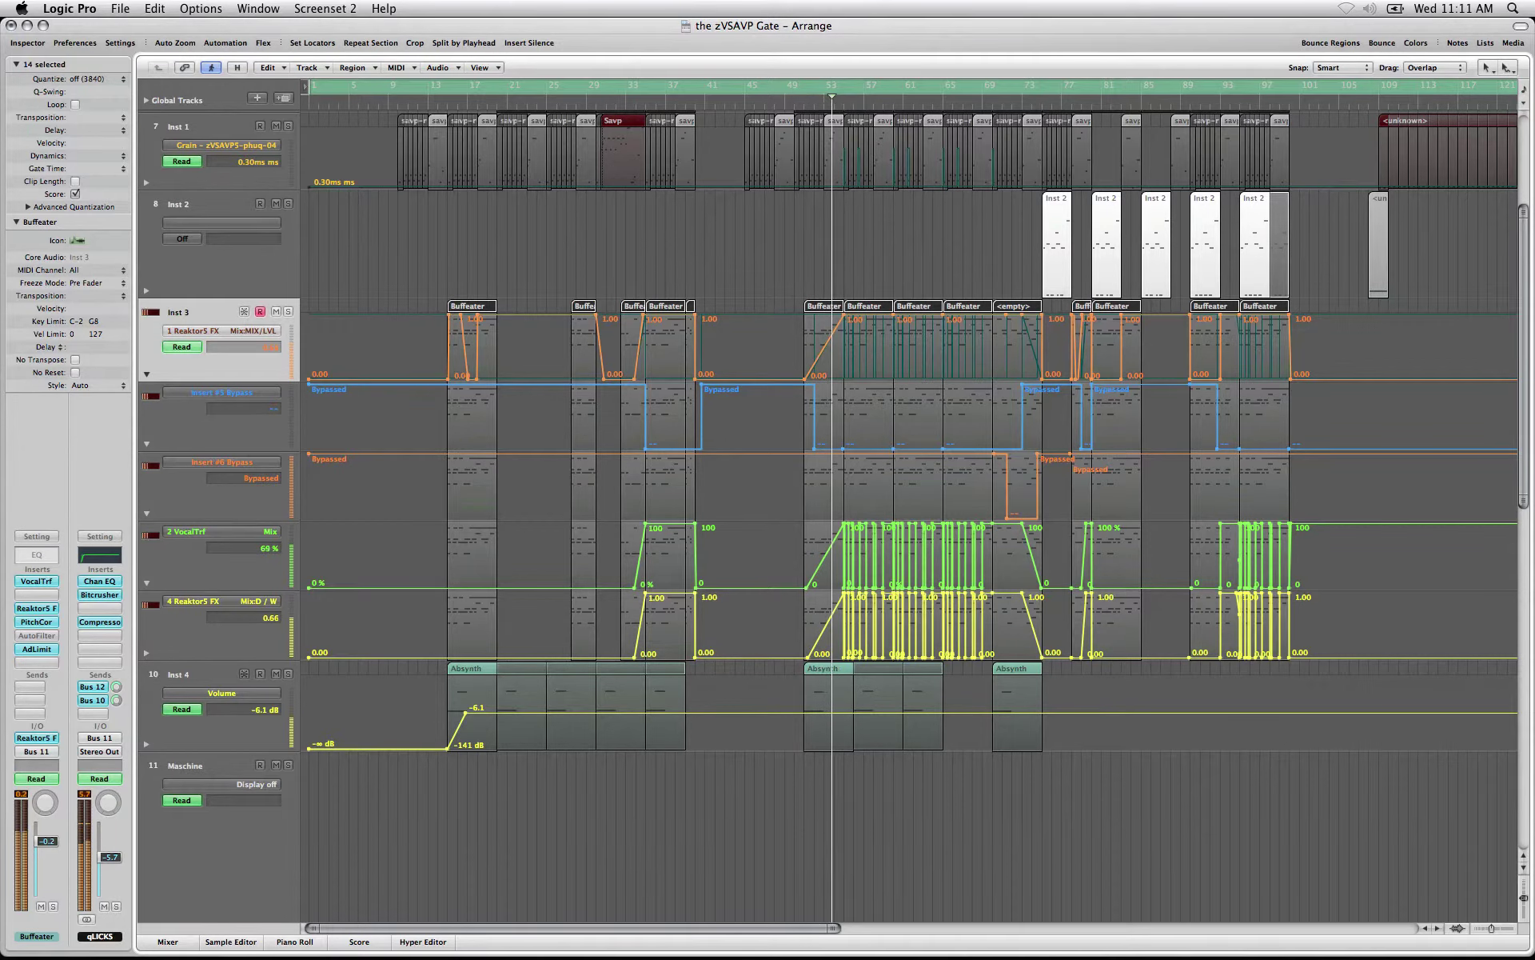
{"action": "key", "text": "ctrl+alt+Up"}
{"action": "key", "text": "ctrl+alt+Up"}
{"action": "key", "text": "ctrl+alt+Up"}
{"action": "key", "text": "ctrl+alt+Up"}
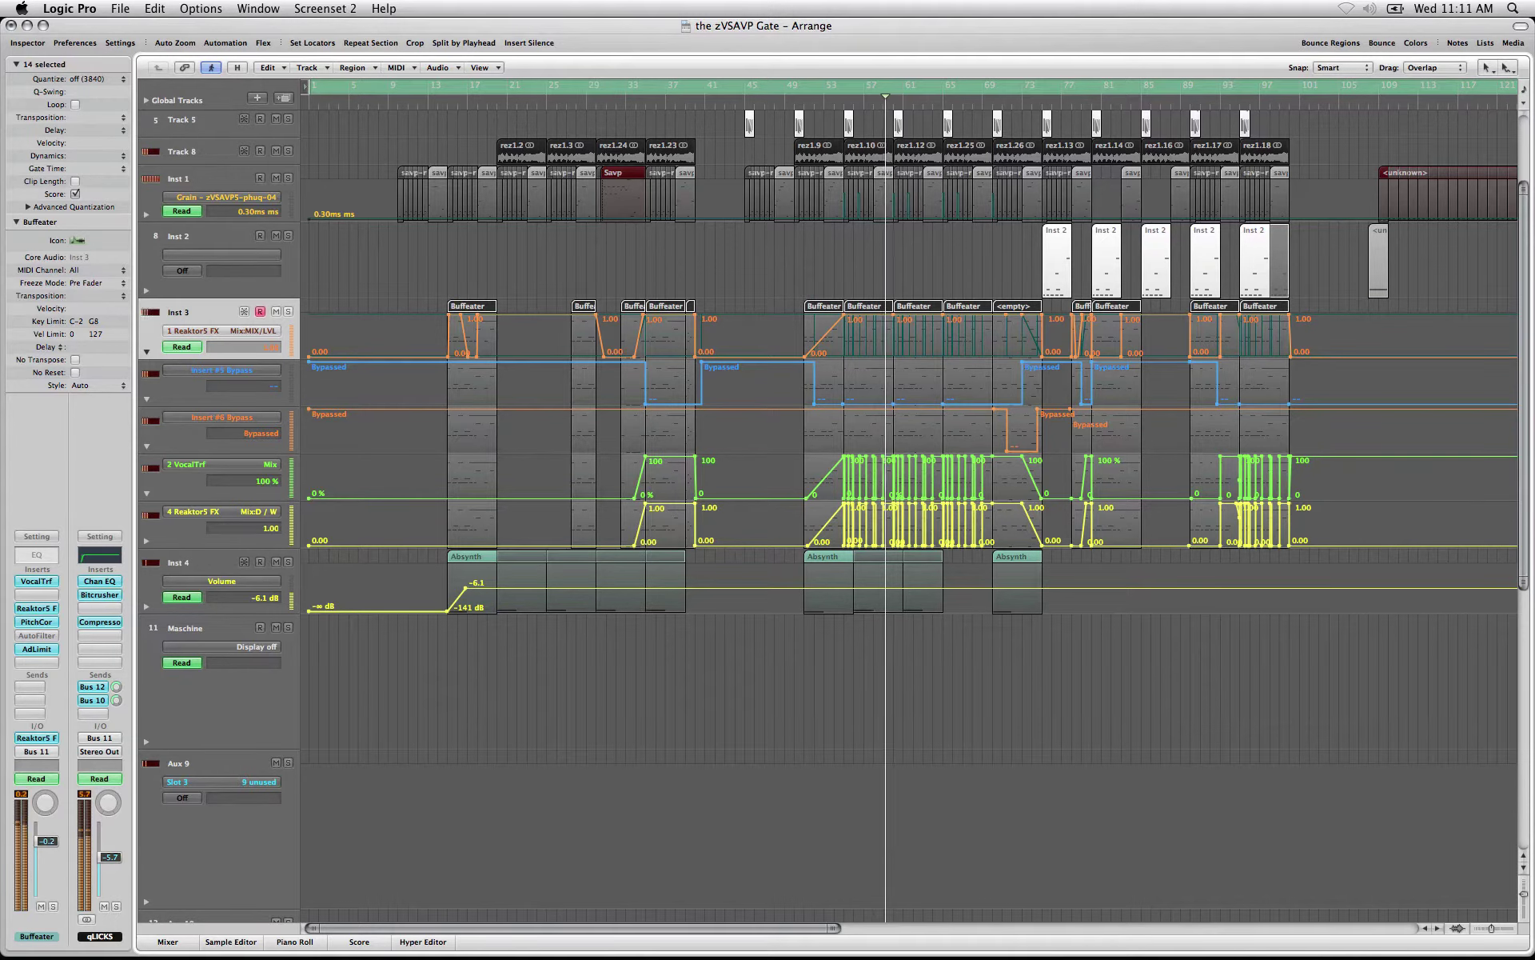
{"action": "scroll", "coordinate": [911, 435], "scroll_direction": "up", "scroll_amount": 4}
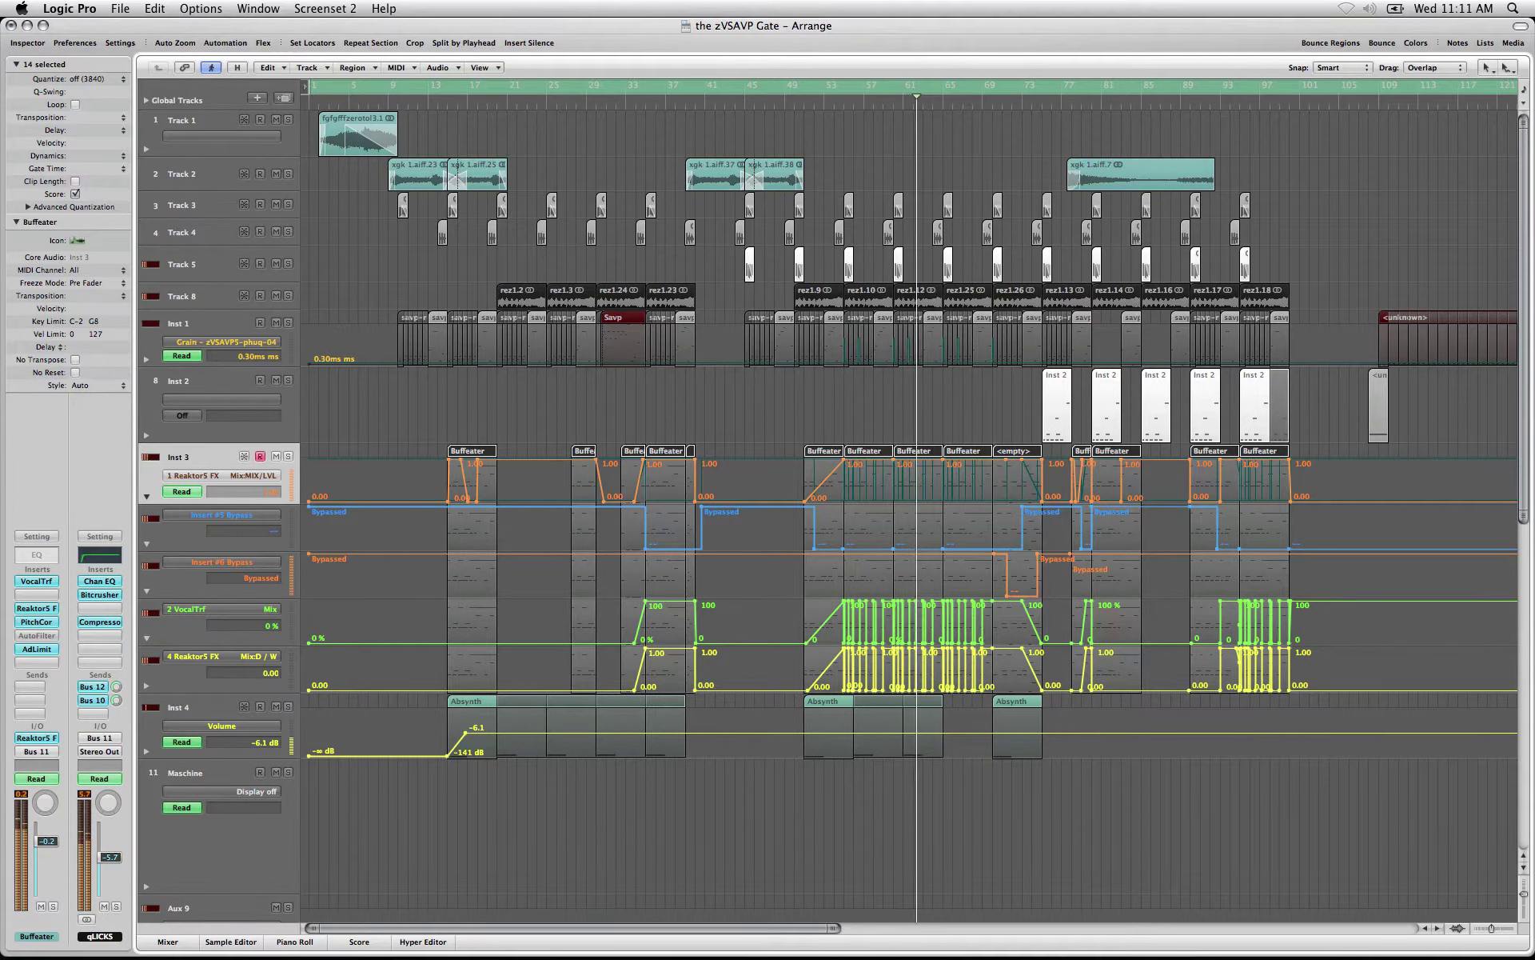
Show the mixer and inspect the open Resochord and Buffeater plug-in windows, hiding them after each look.
{"action": "key", "text": "x"}
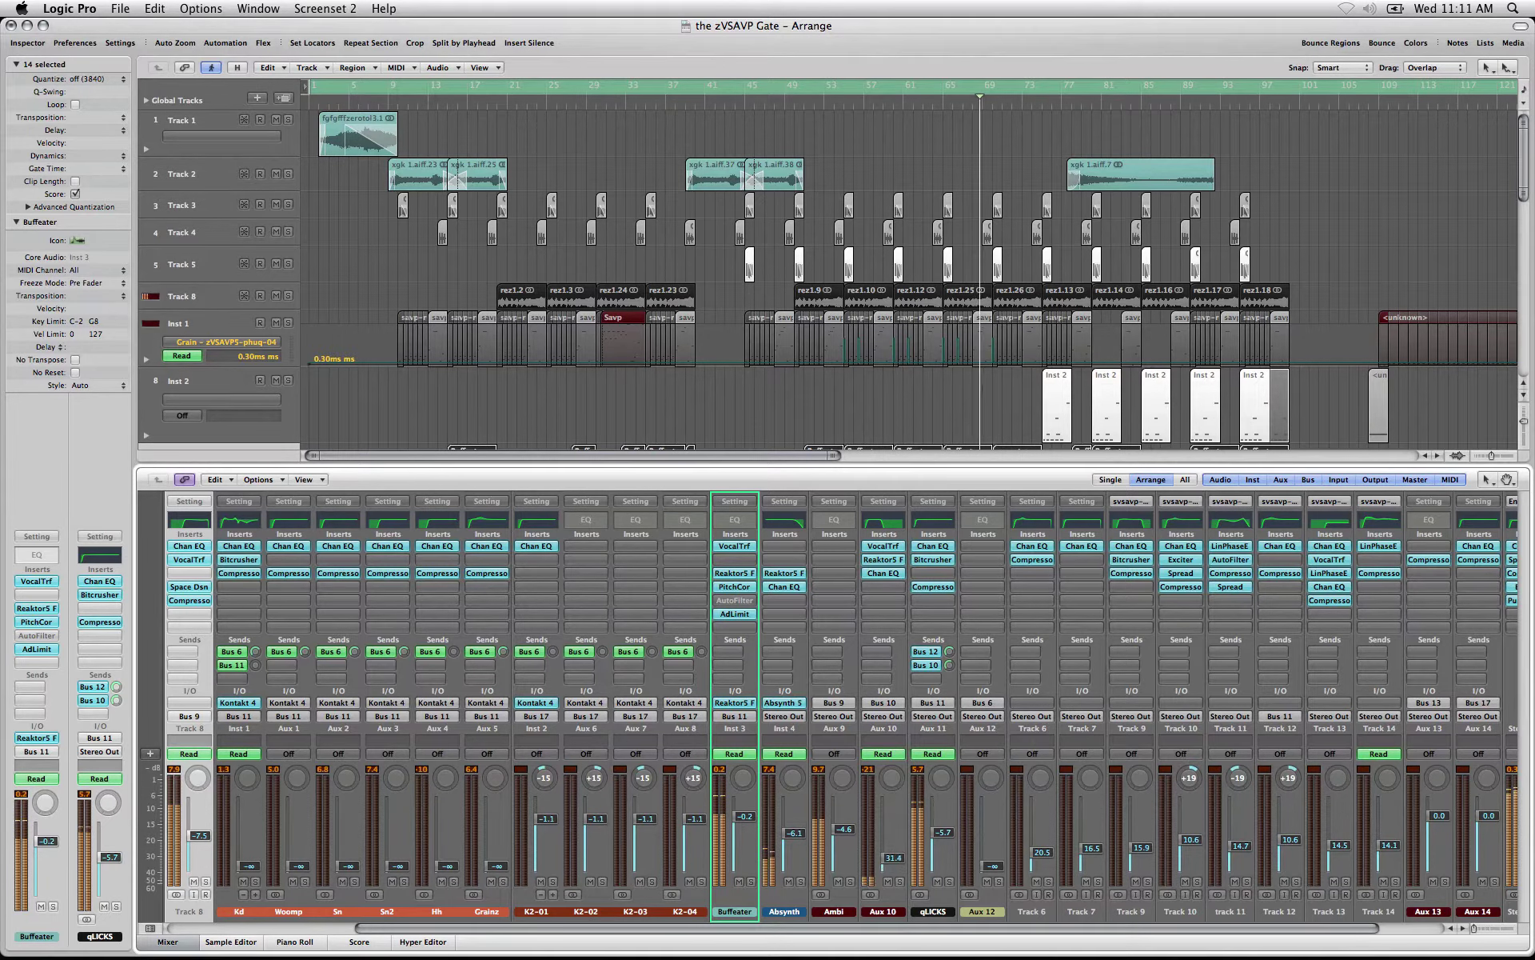
{"action": "key", "text": "v"}
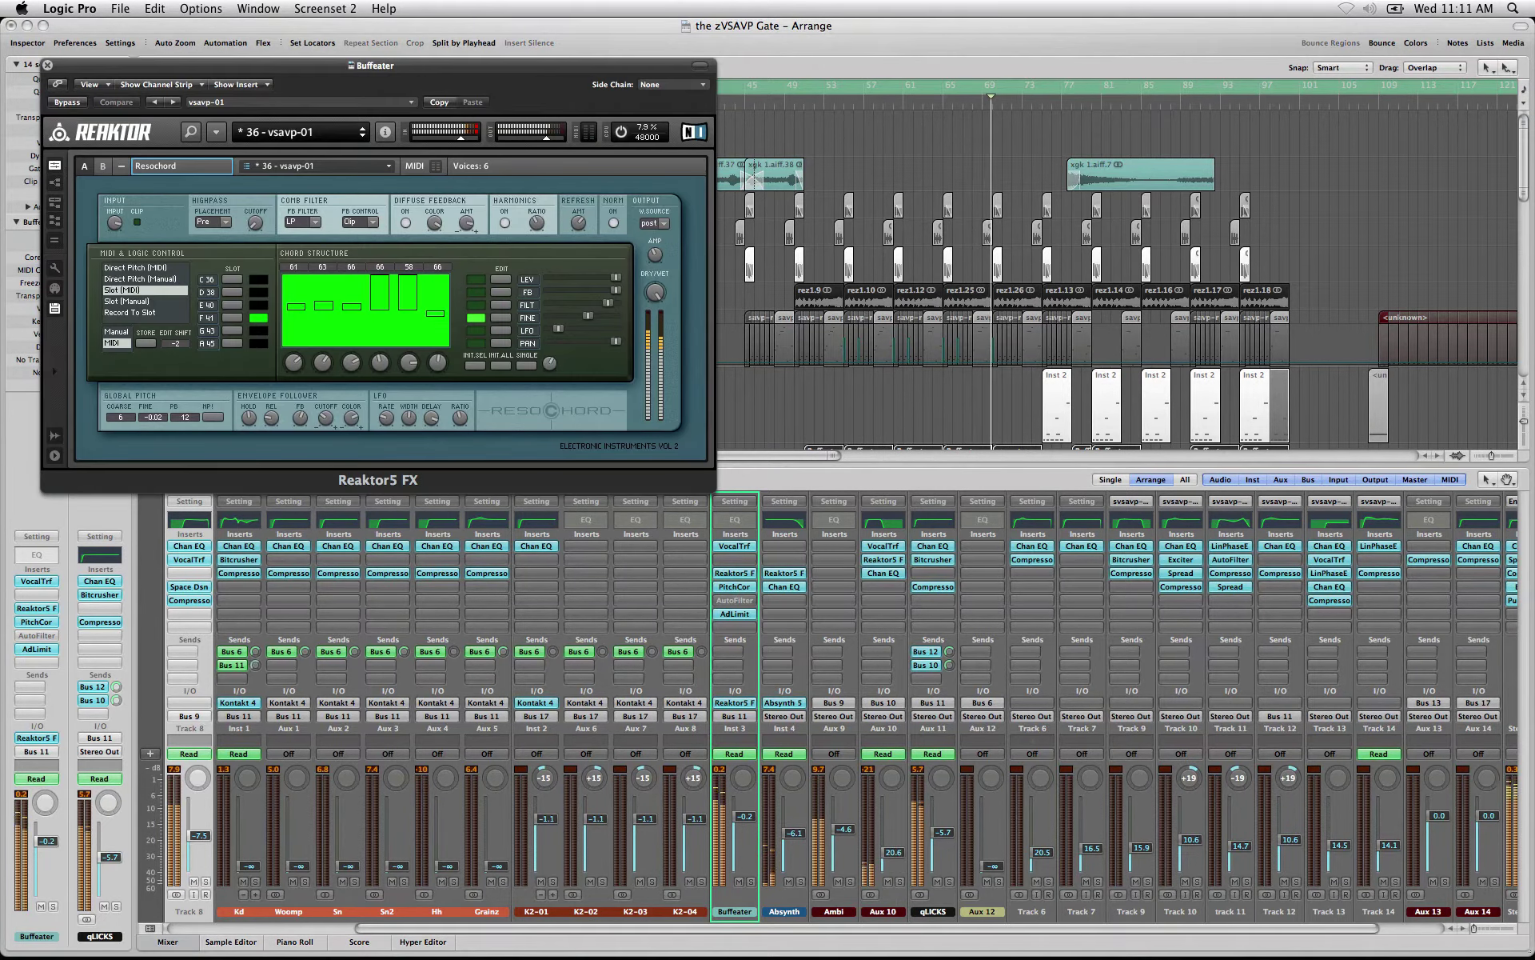
{"action": "key", "text": "v"}
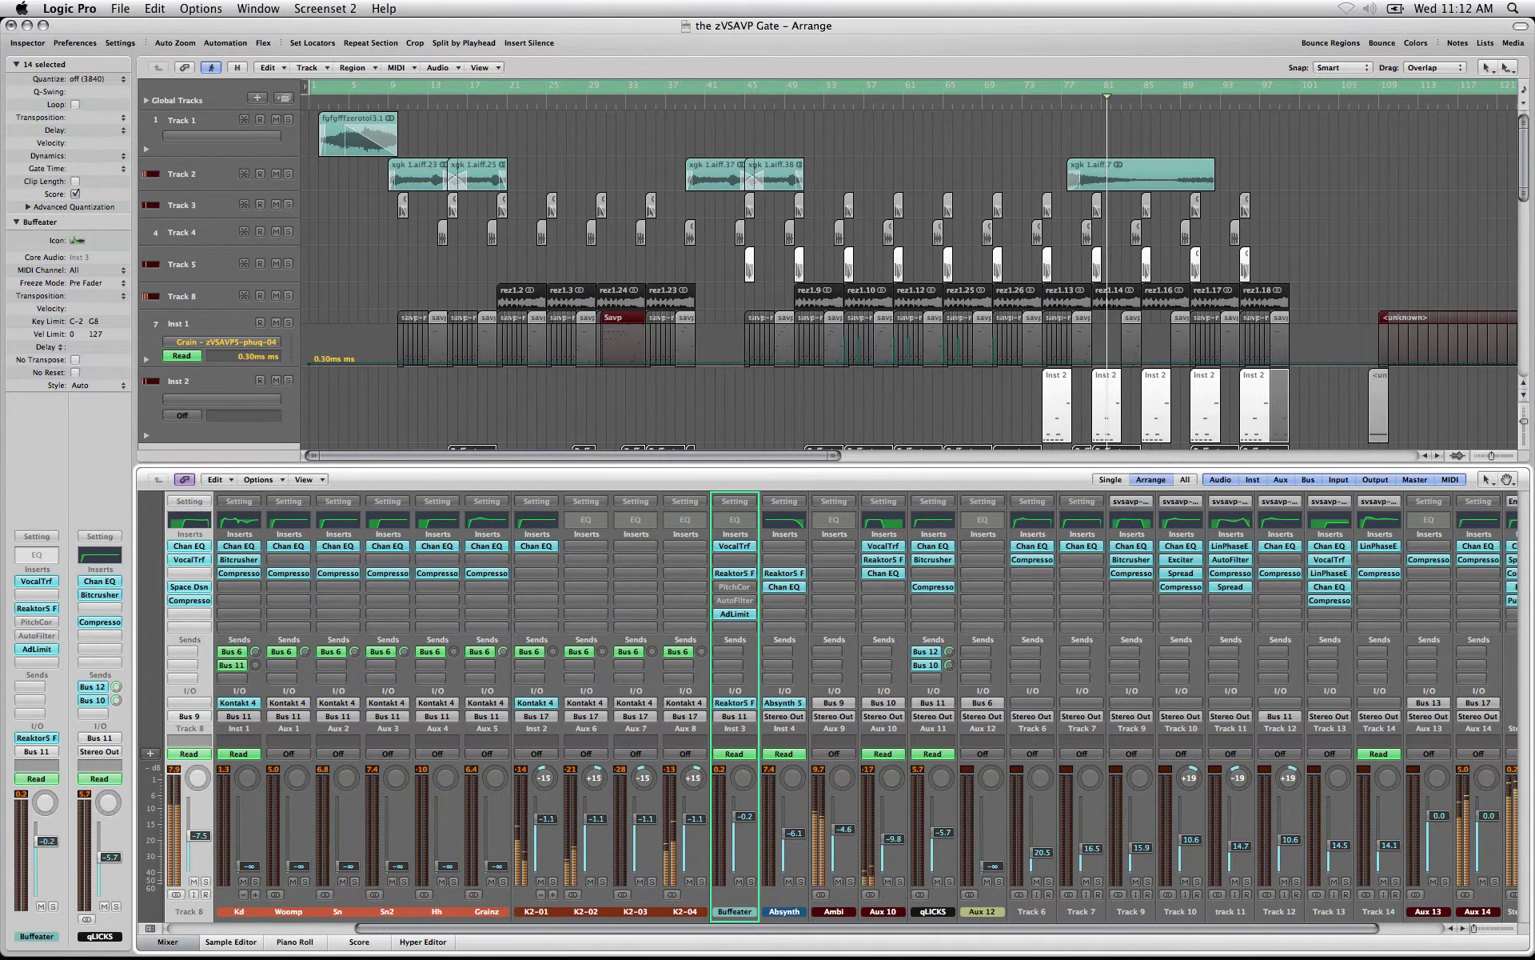
{"action": "key", "text": "v"}
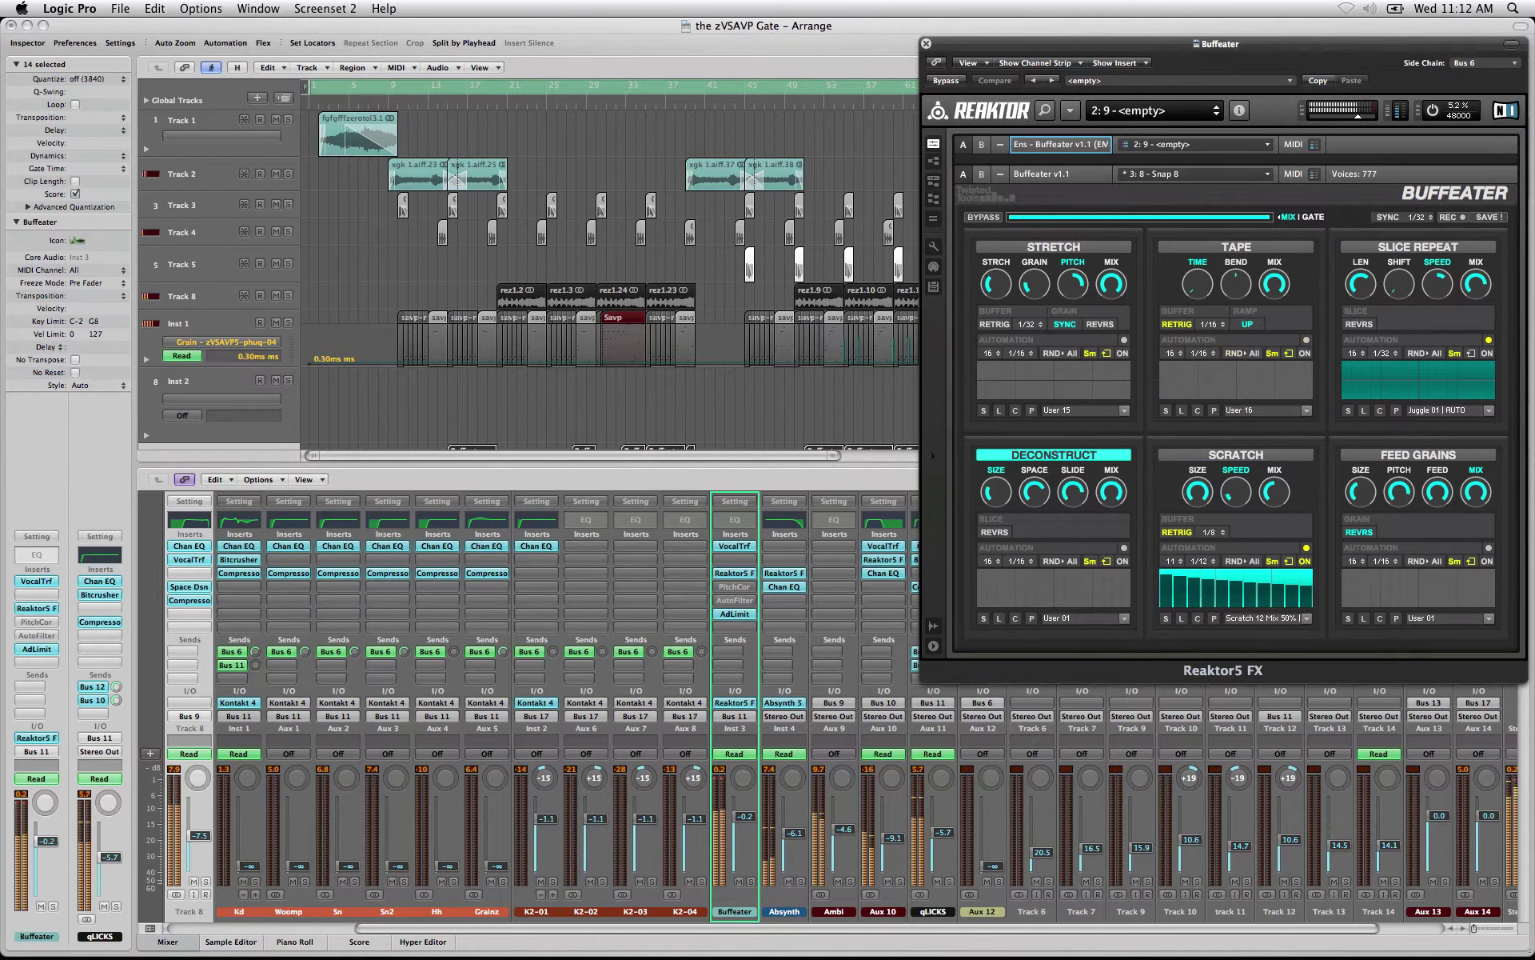
{"action": "key", "text": "v"}
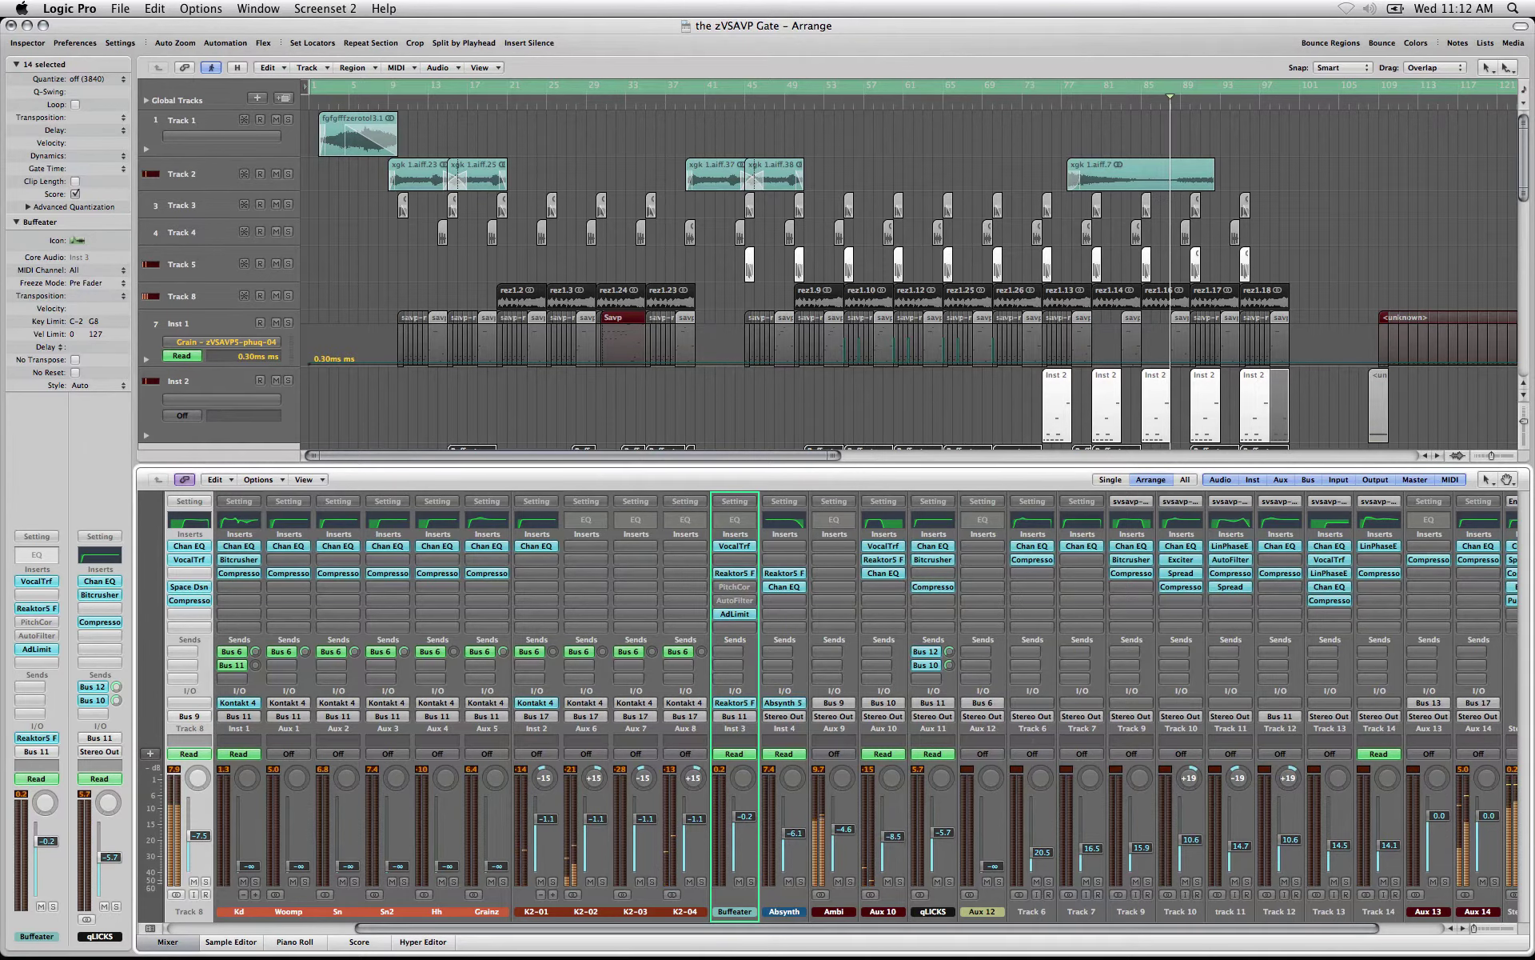
Examine the send and volume routing of the K2 channel strips in the Environment and close its window.
{"action": "key", "text": "super+8"}
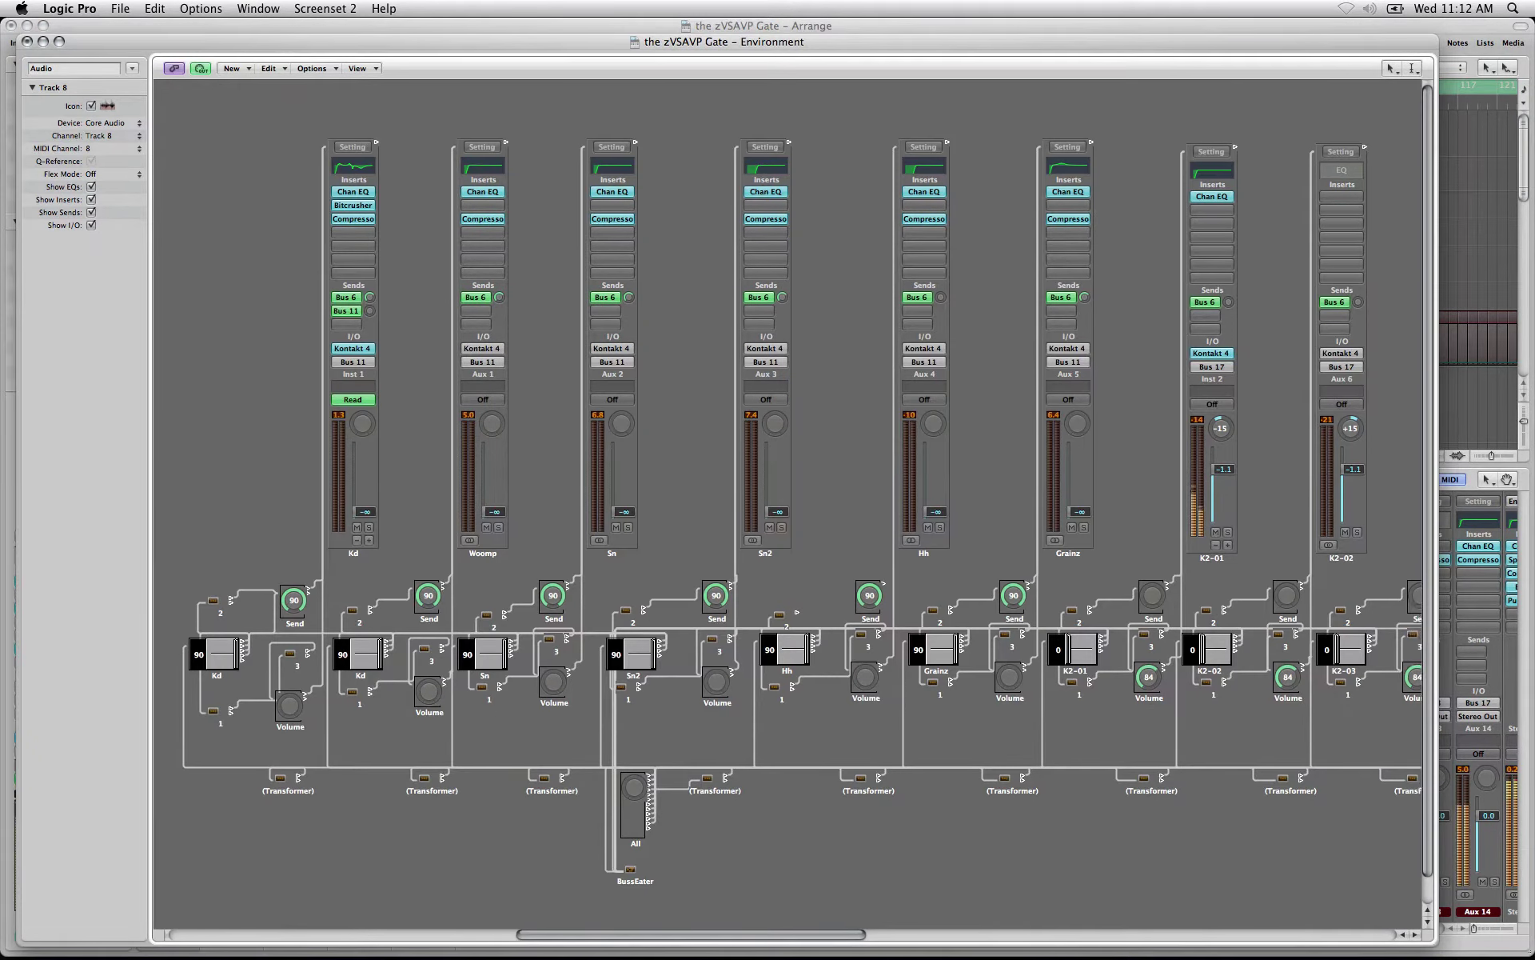
{"action": "scroll", "coordinate": [788, 512], "scroll_direction": "right", "scroll_amount": 5}
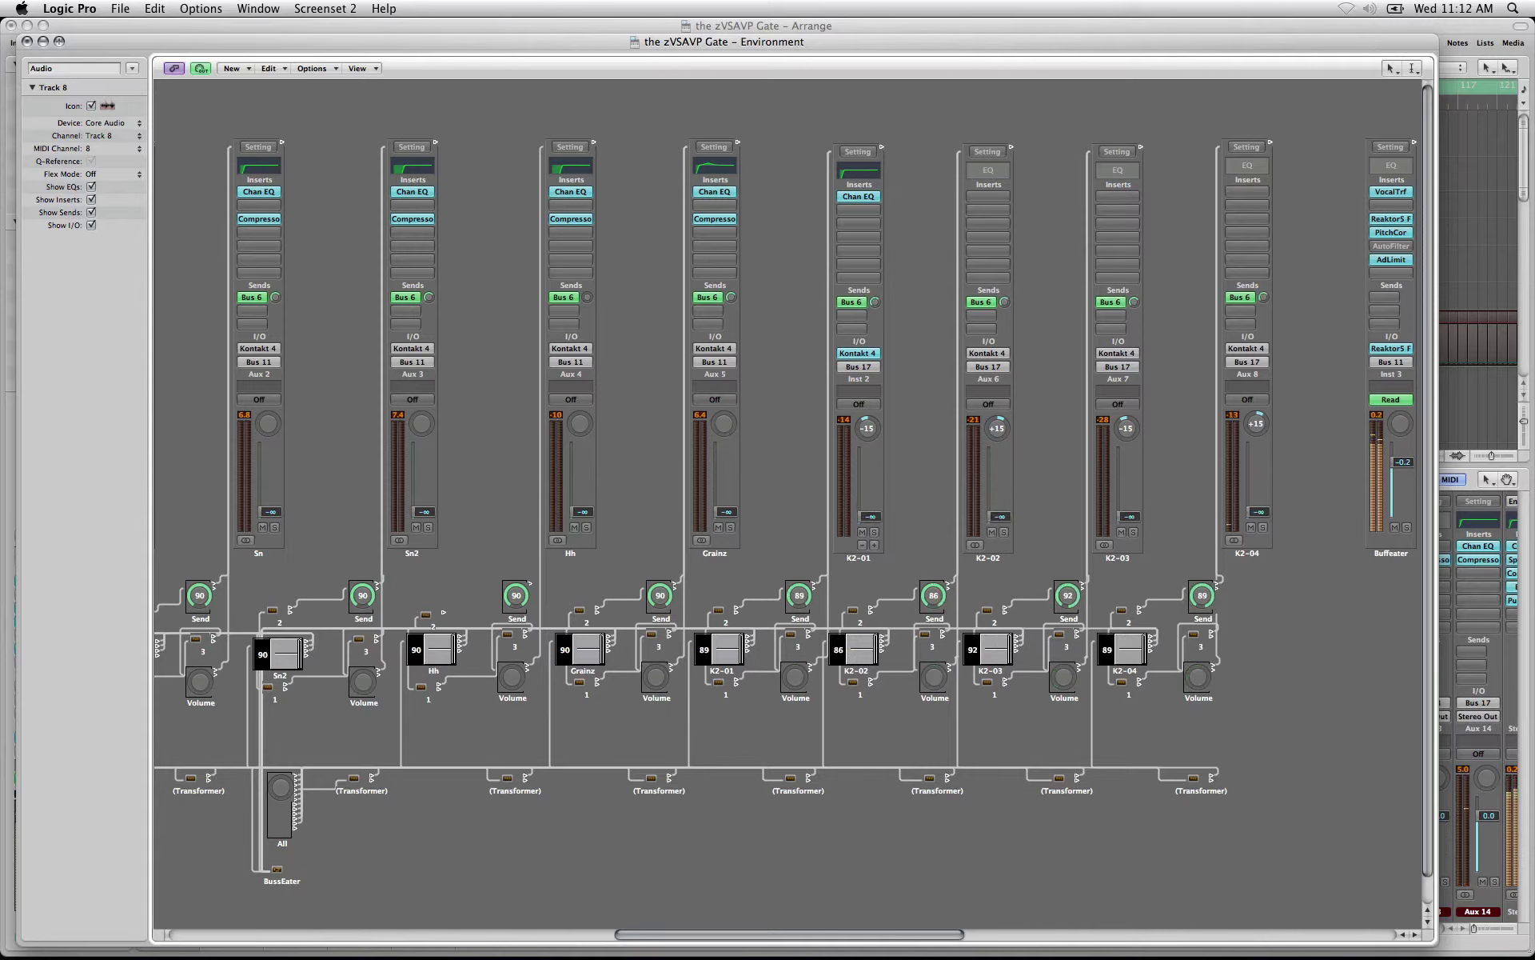
{"action": "left_click", "coordinate": [27, 41]}
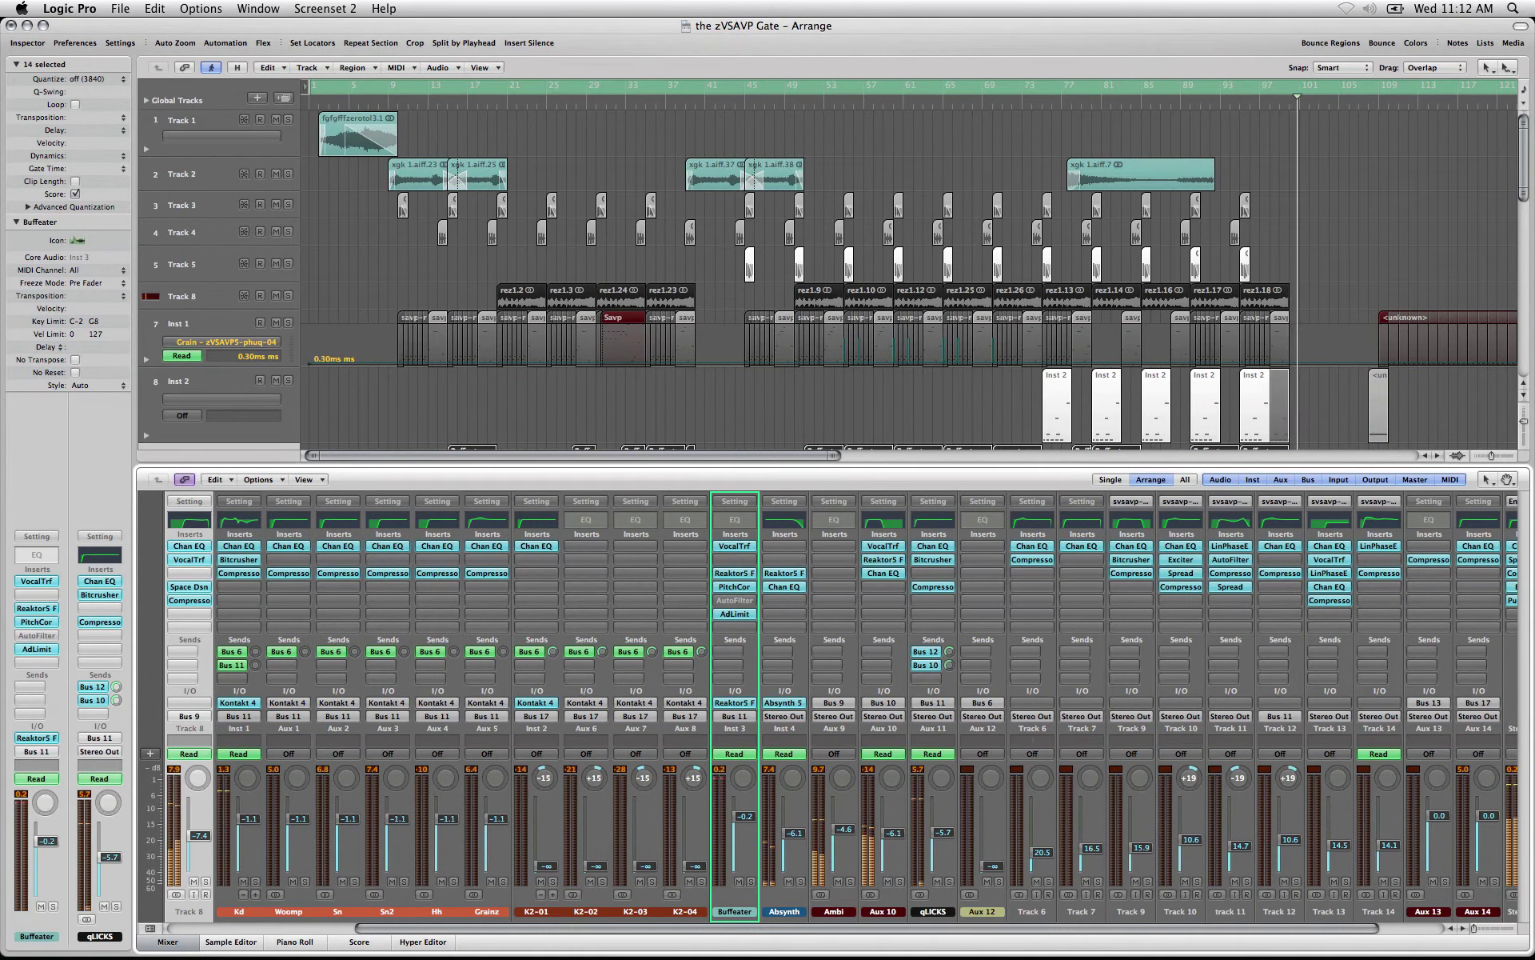
Hide the mixer and examine all tracks of the arrangement down to Track 14 at a reduced track height.
{"action": "key", "text": "x"}
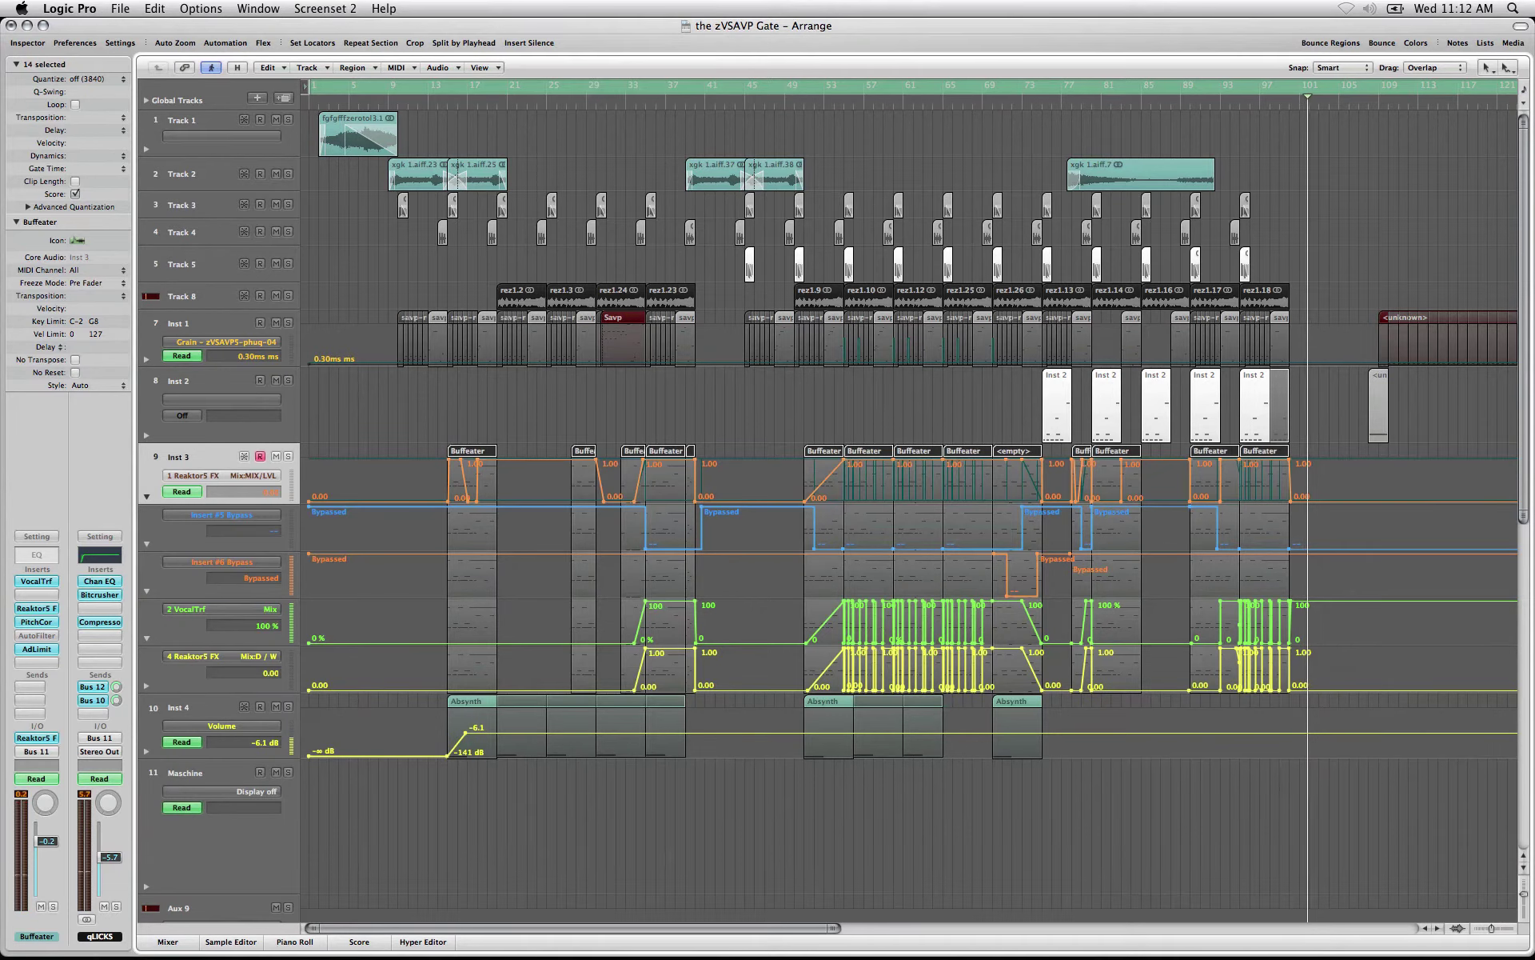
{"action": "scroll", "coordinate": [908, 511], "scroll_direction": "right", "scroll_amount": 5}
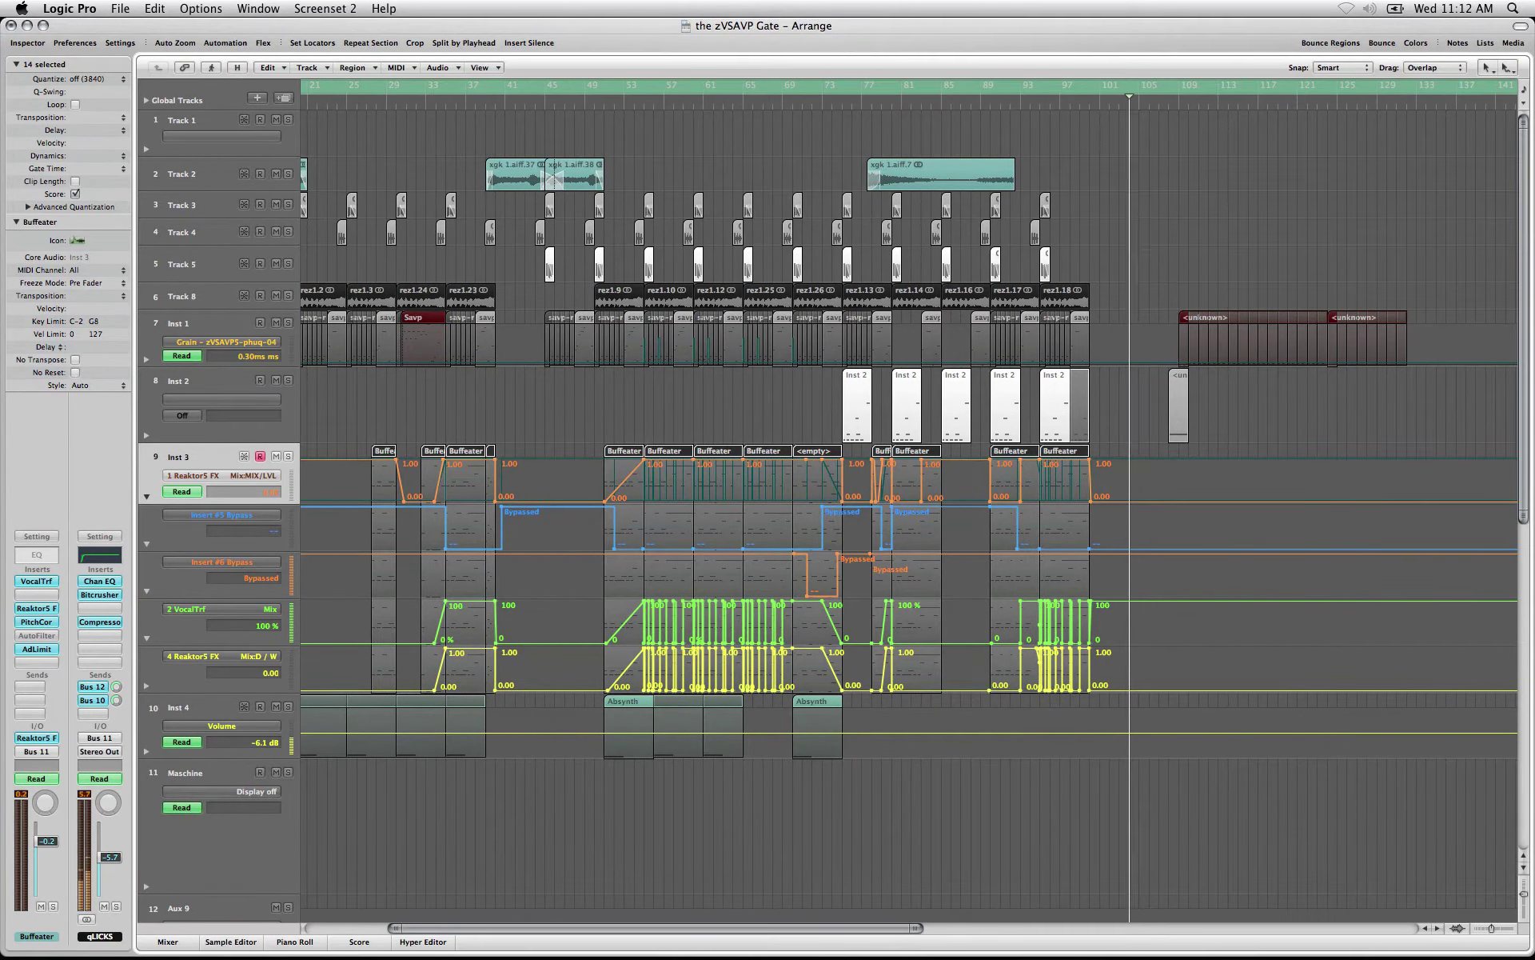
{"action": "key", "text": "ctrl+Up"}
{"action": "key", "text": "ctrl+Up"}
{"action": "key", "text": "ctrl+Up"}
{"action": "key", "text": "ctrl+Up"}
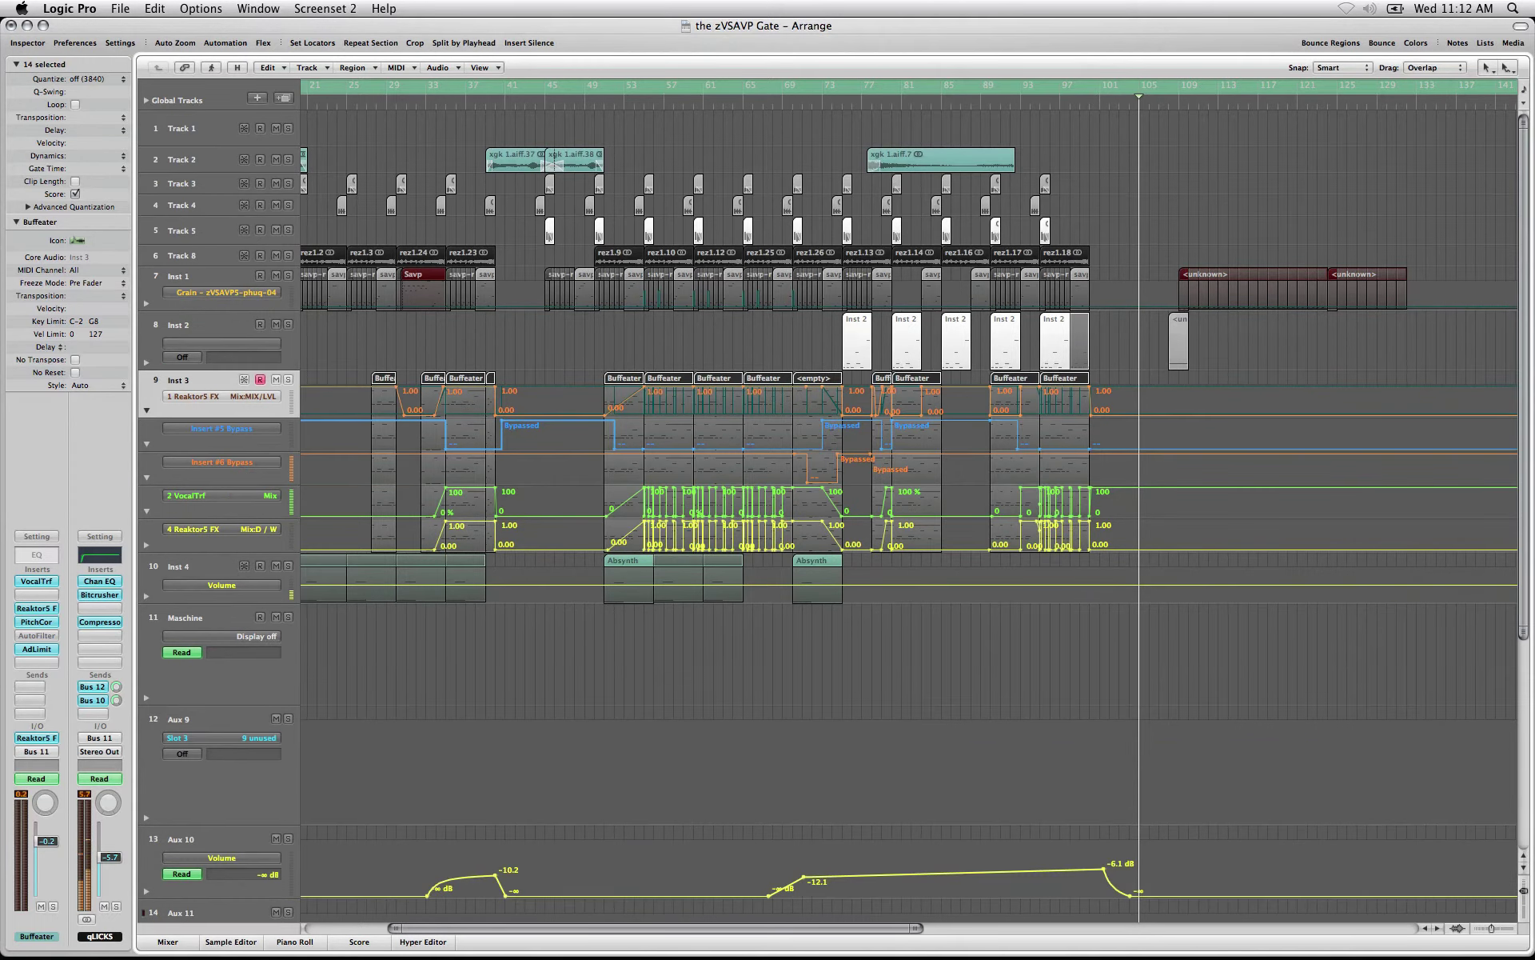
{"action": "scroll", "coordinate": [833, 517], "scroll_direction": "down", "scroll_amount": 3}
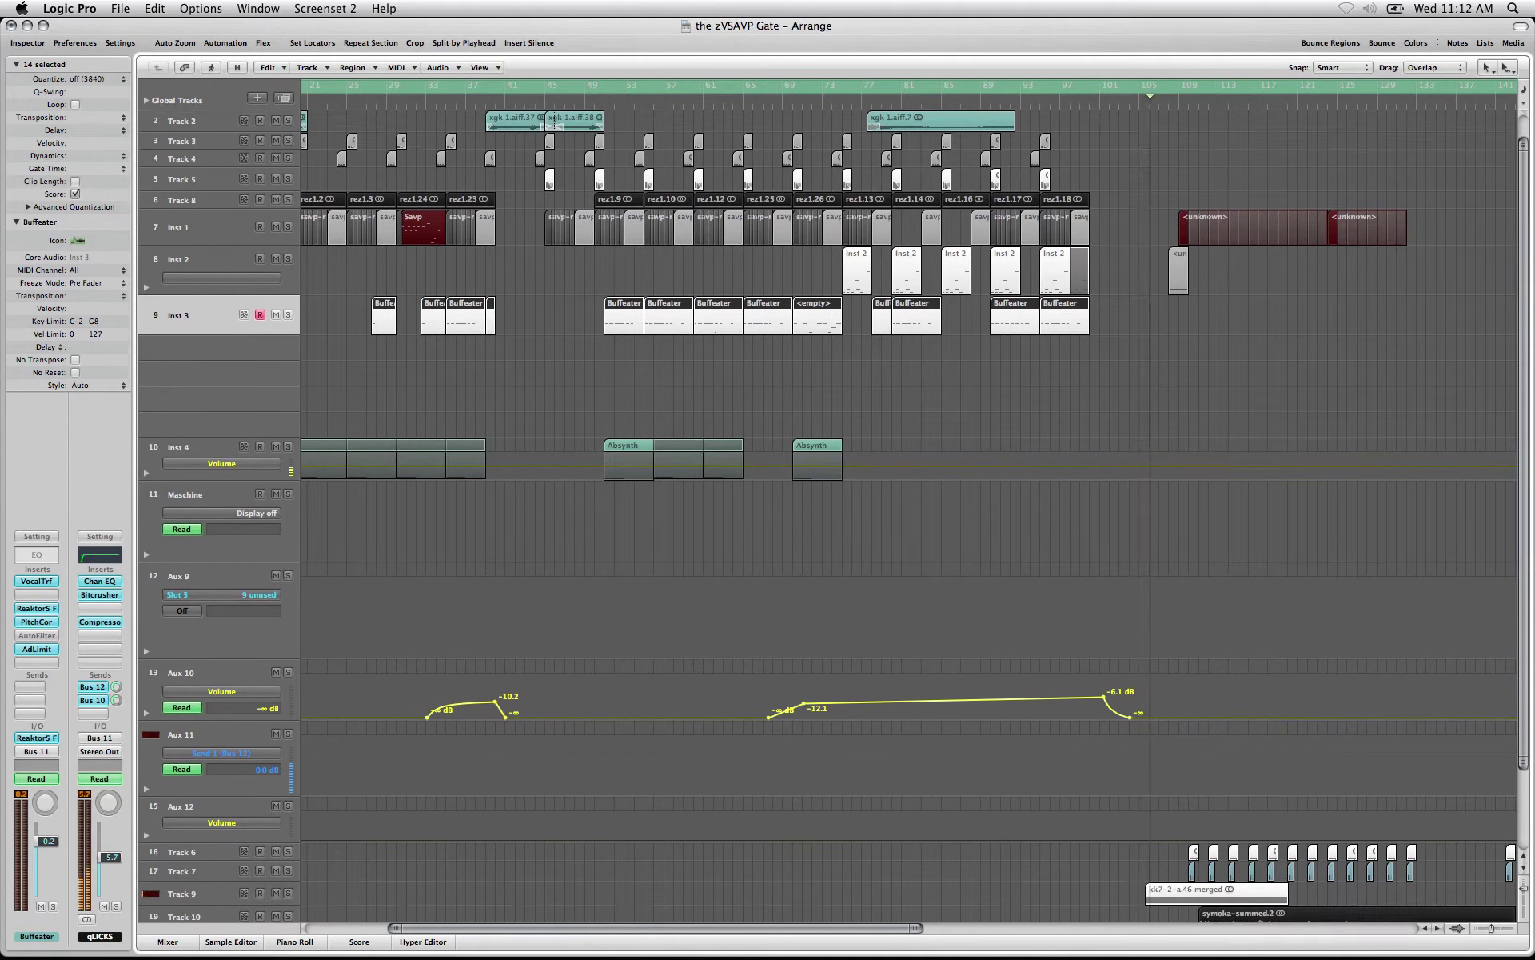
{"action": "scroll", "coordinate": [833, 517], "scroll_direction": "down", "scroll_amount": 3}
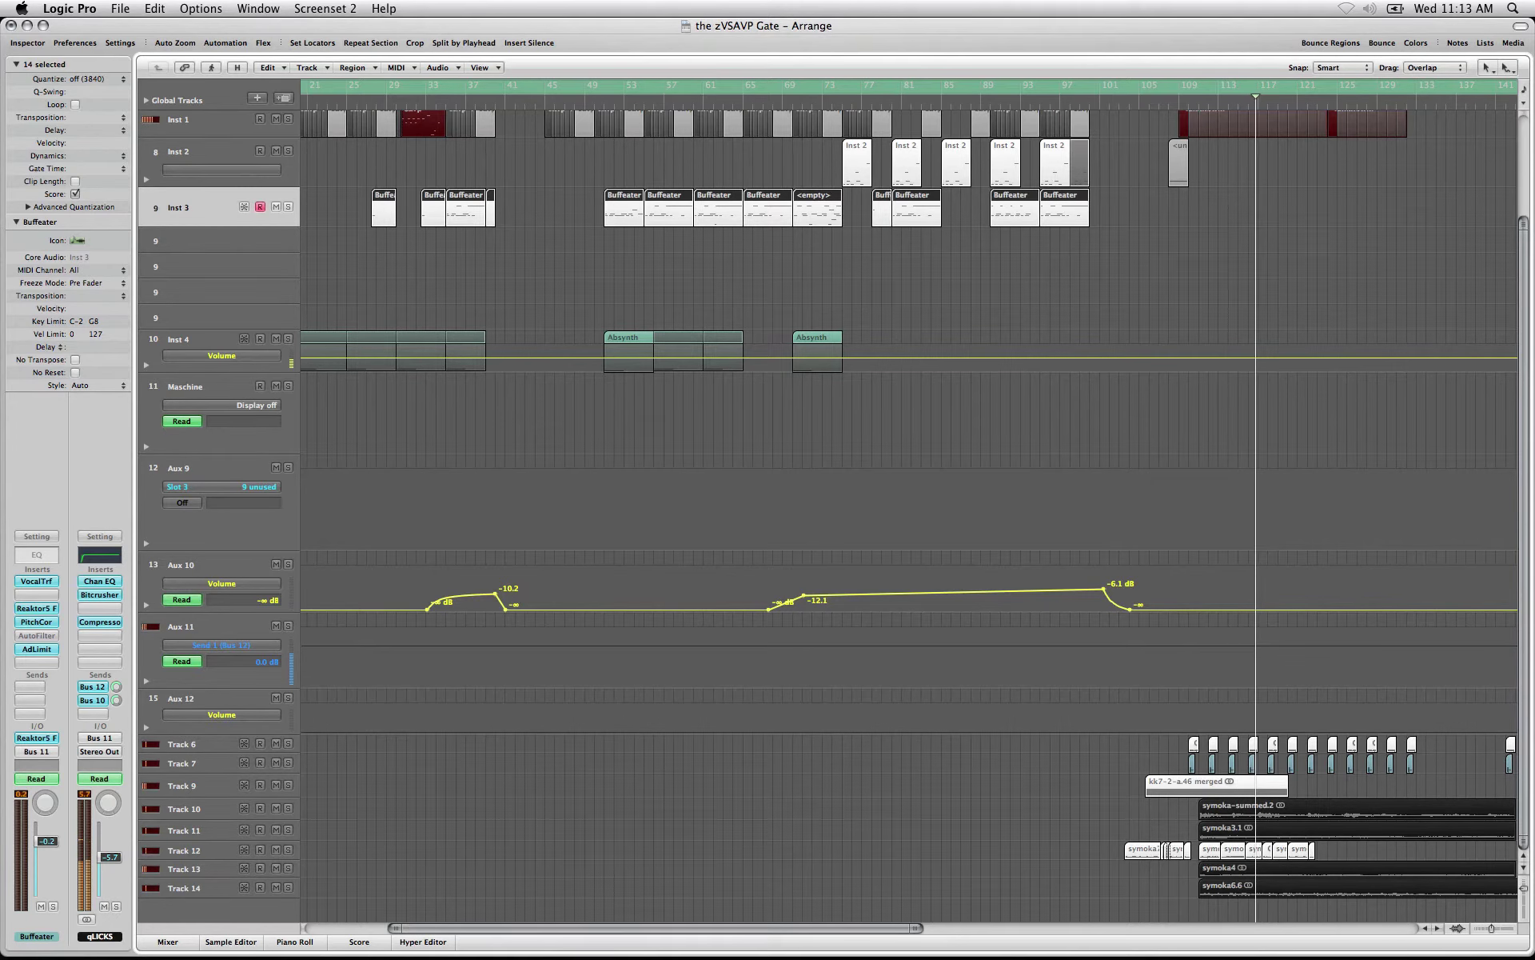
{"action": "key", "text": "ctrl+Up"}
{"action": "key", "text": "ctrl+Up"}
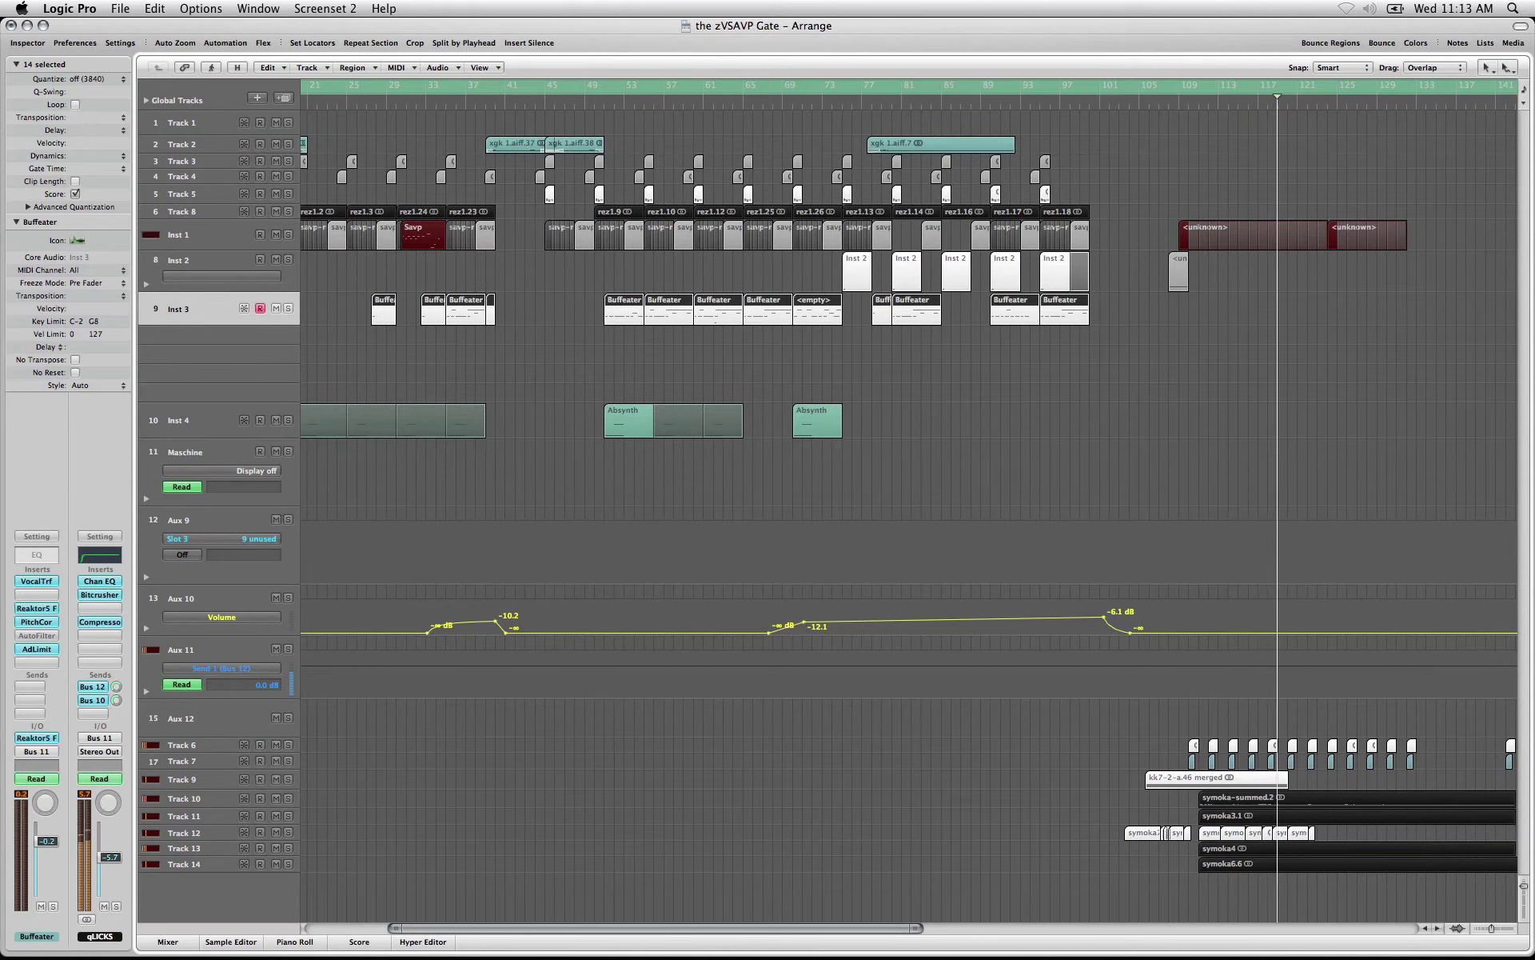
Examine the full length of the arrangement through its closing section at a wider timeline scale.
{"action": "scroll", "coordinate": [909, 504], "scroll_direction": "right", "scroll_amount": 4}
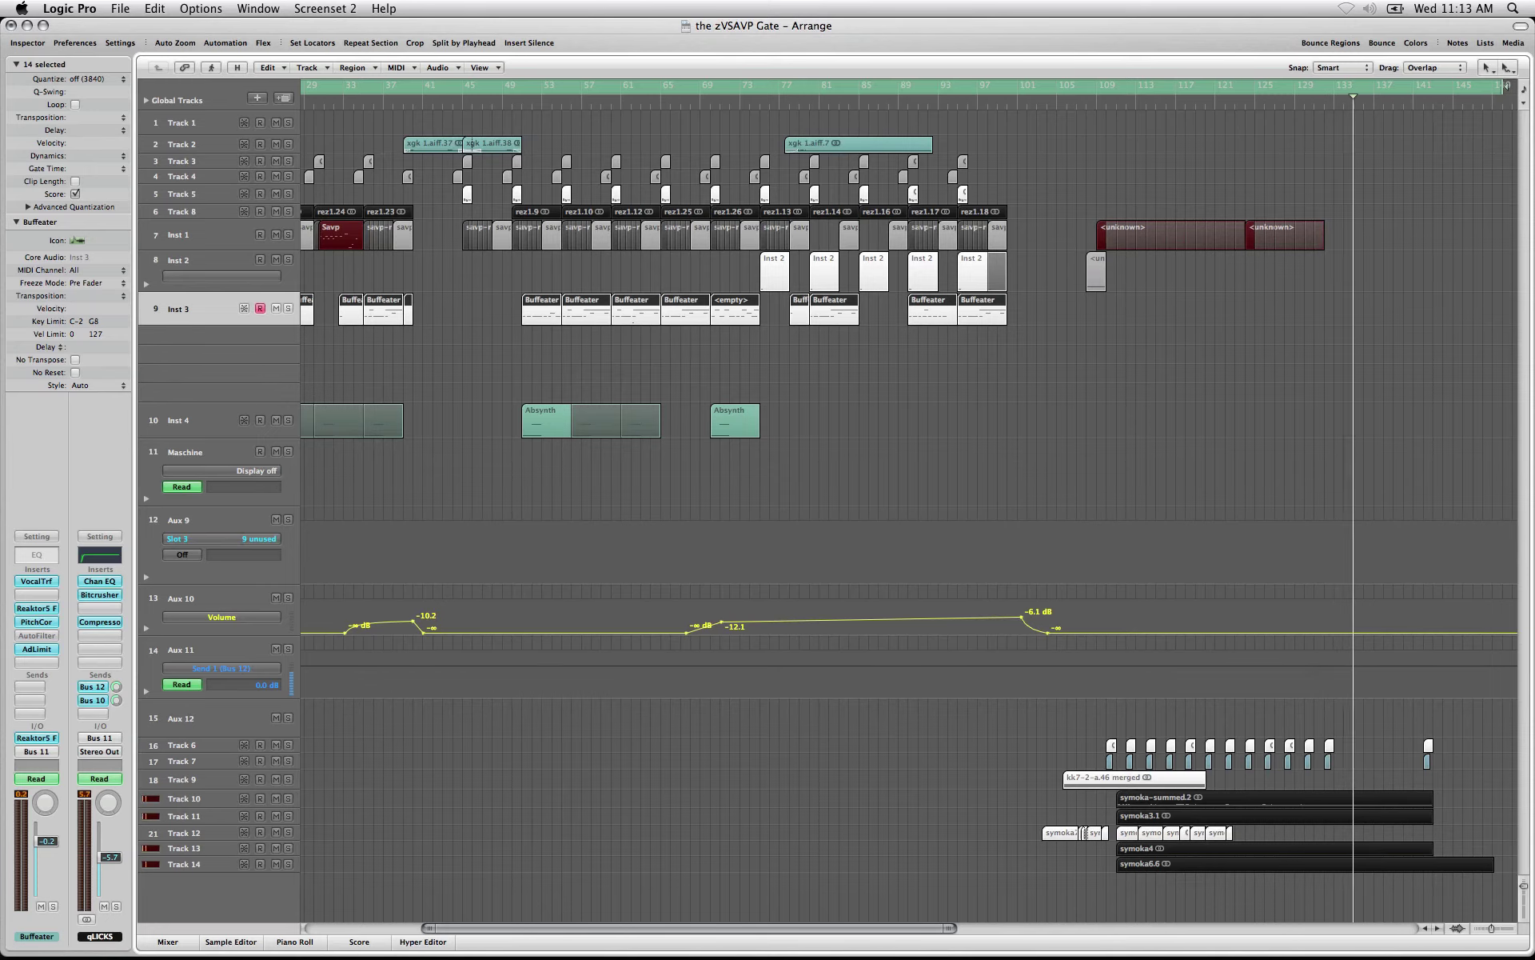
{"action": "scroll", "coordinate": [909, 512], "scroll_direction": "left", "scroll_amount": 2}
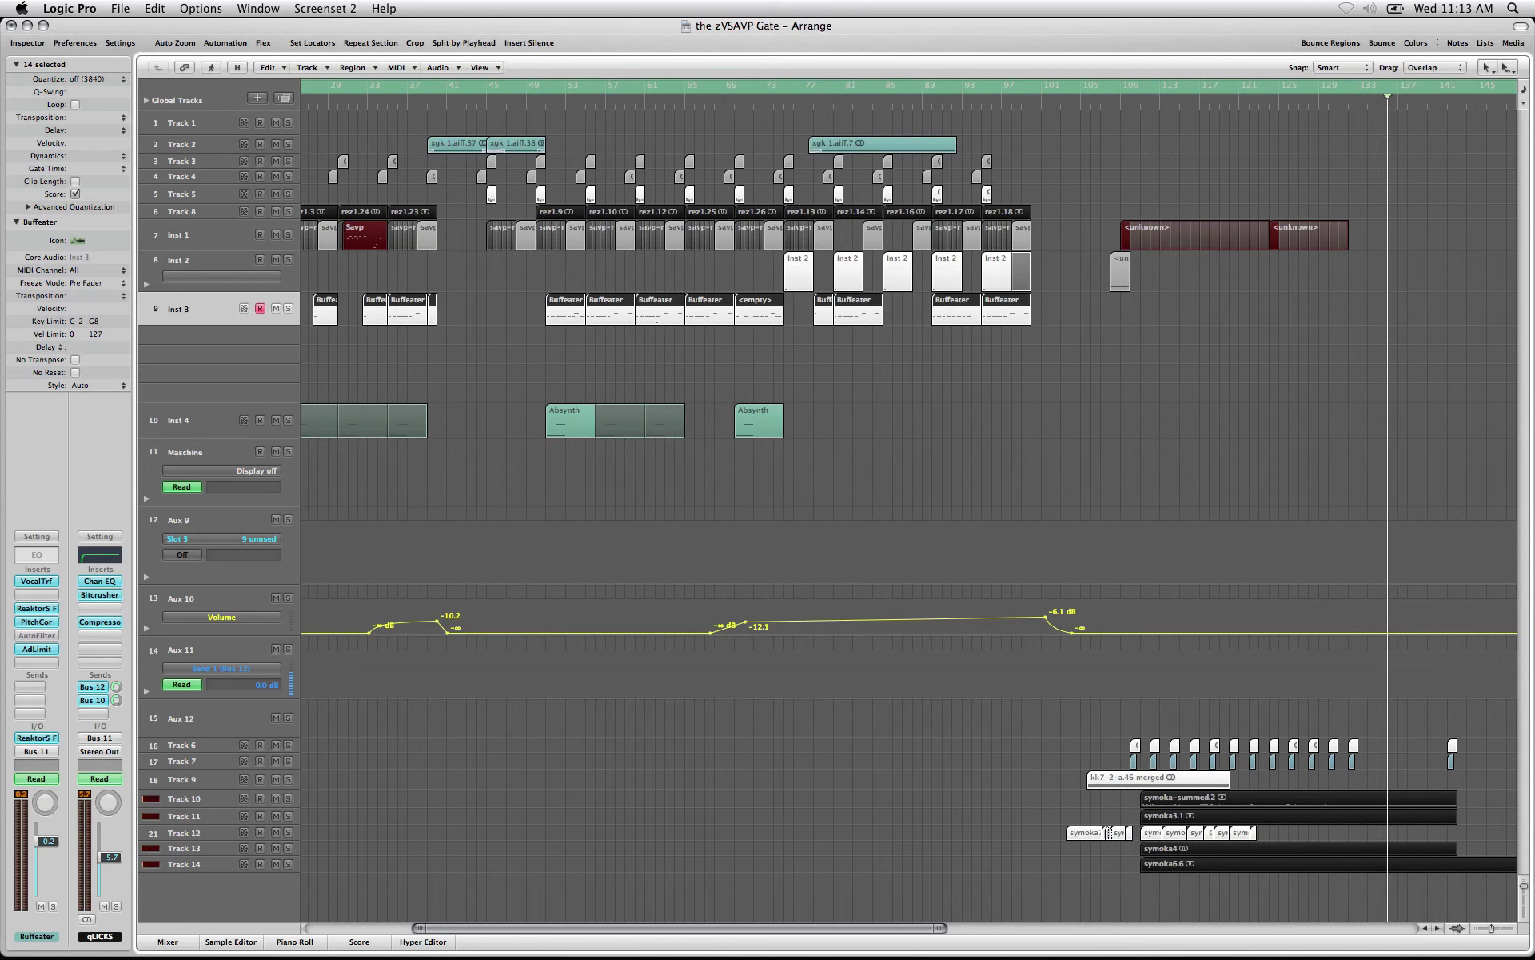
{"action": "key", "text": "ctrl+Left"}
{"action": "key", "text": "ctrl+Left"}
{"action": "key", "text": "ctrl+Left"}
{"action": "key", "text": "ctrl+Left"}
{"action": "key", "text": "ctrl+Left"}
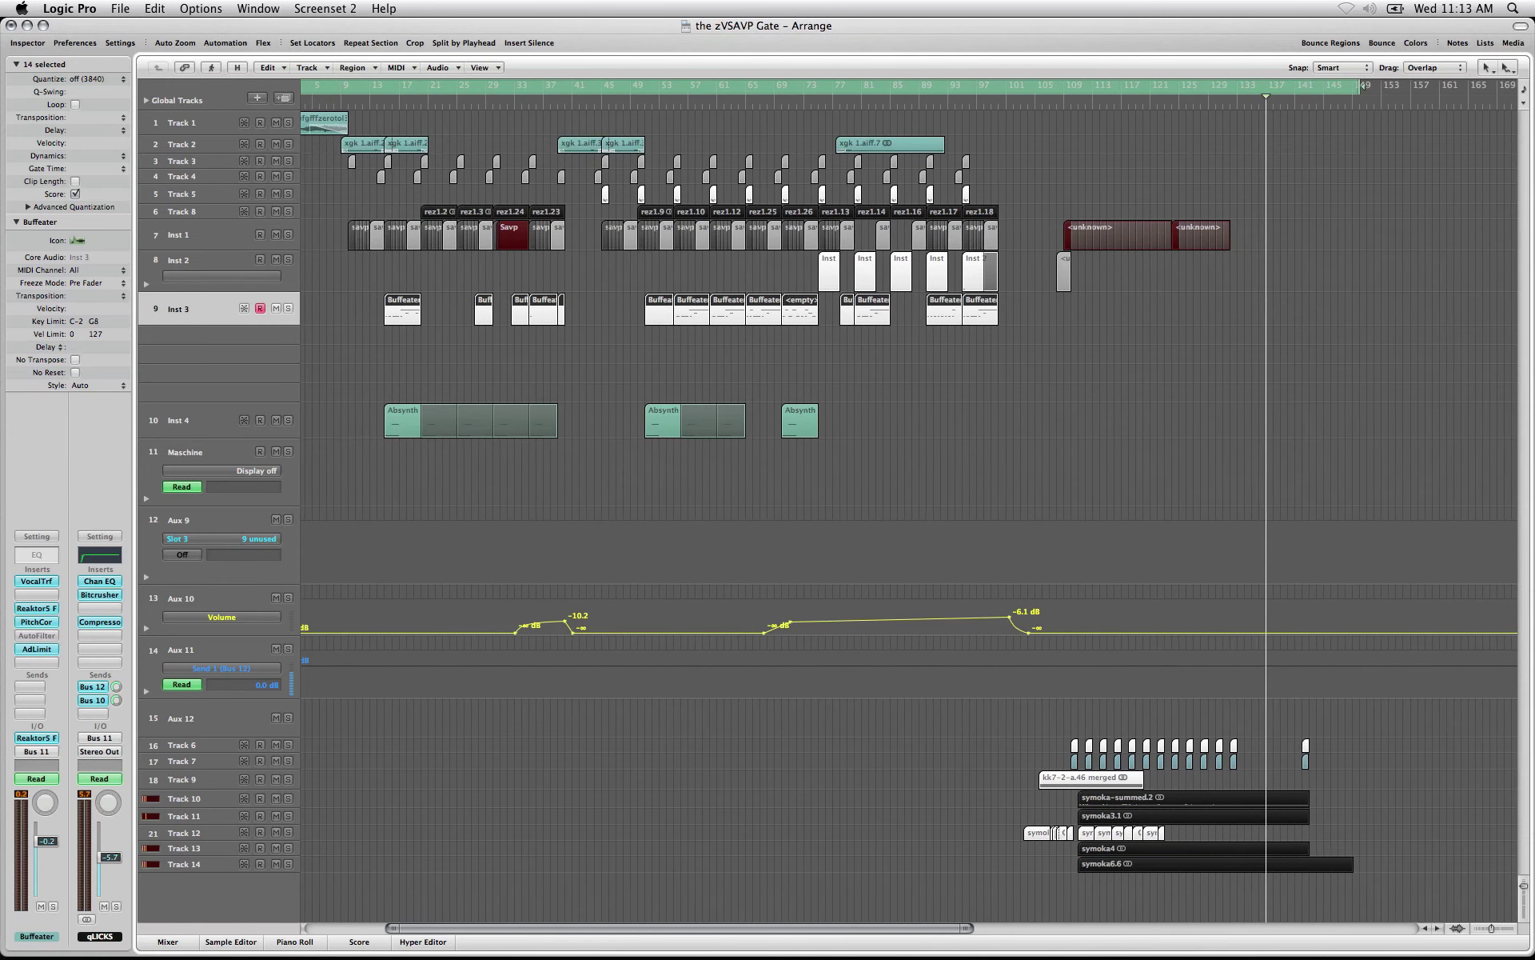